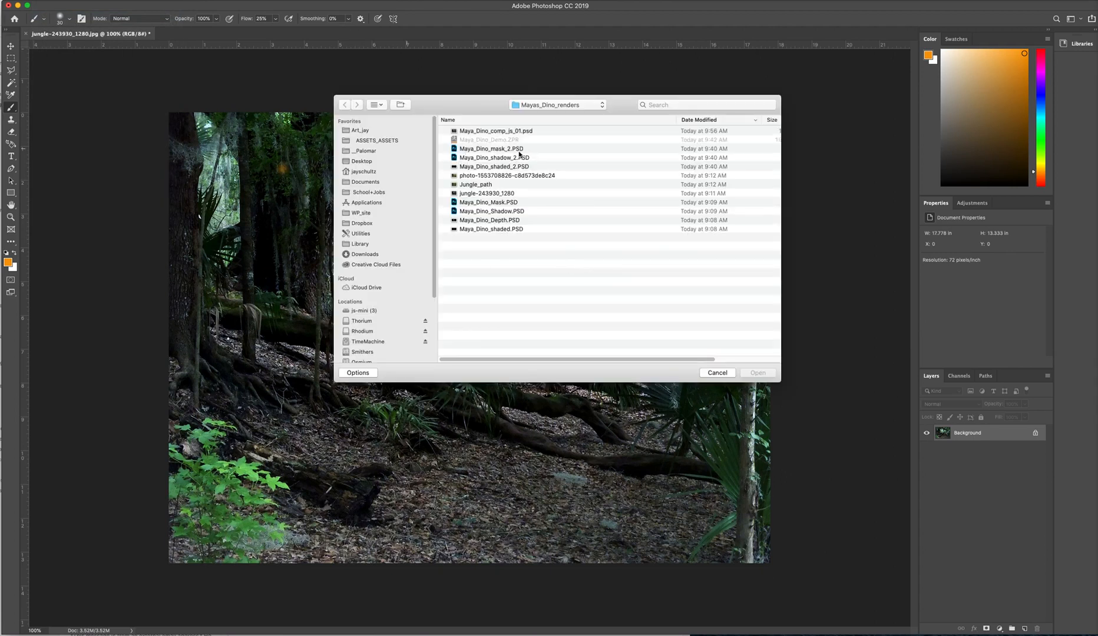
- Open Maya_Dino_mask_2.PSD, Maya_Dino_shadow_2.PSD and Maya_Dino_shaded_2.PSD together, and unlock the shaded render's Background layer
click(519, 150)
shift+click(521, 157)
shift+click(522, 167)
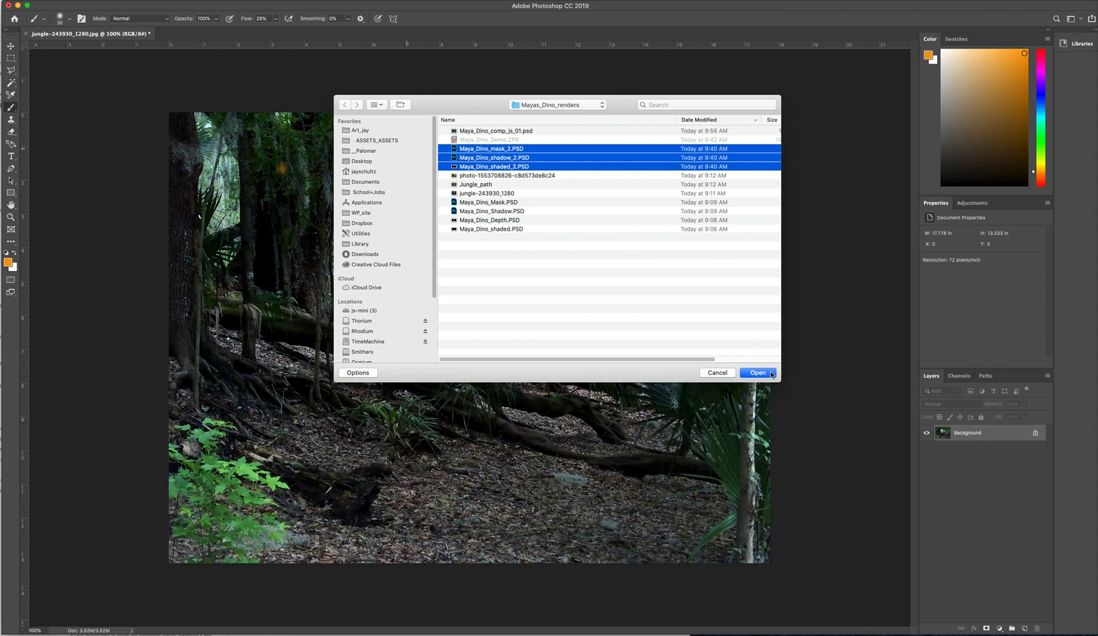
click(754, 374)
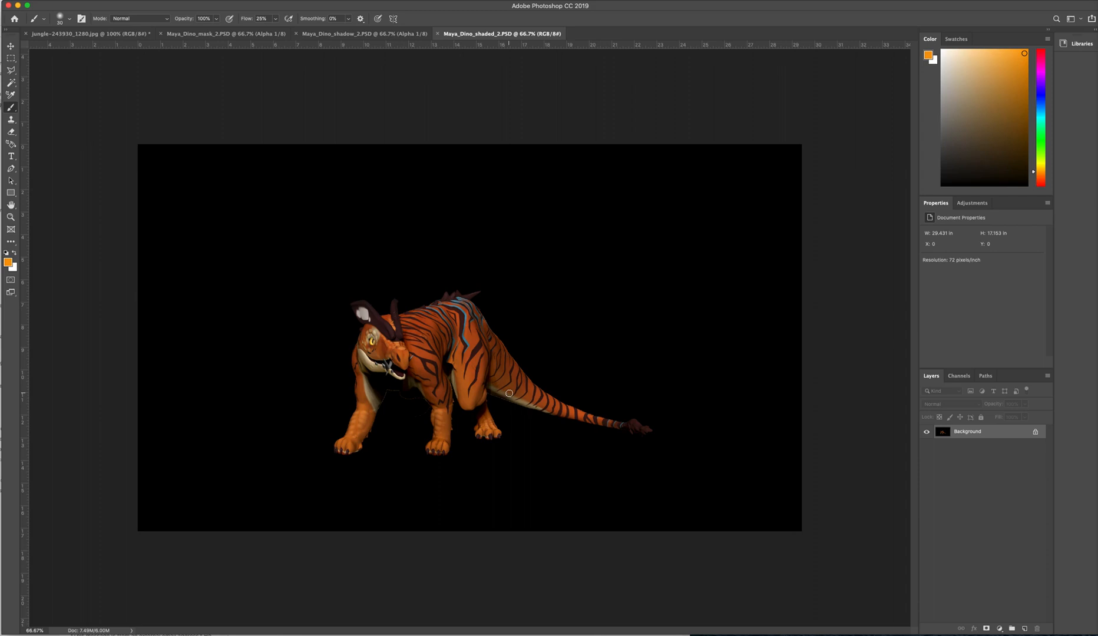
click(1036, 432)
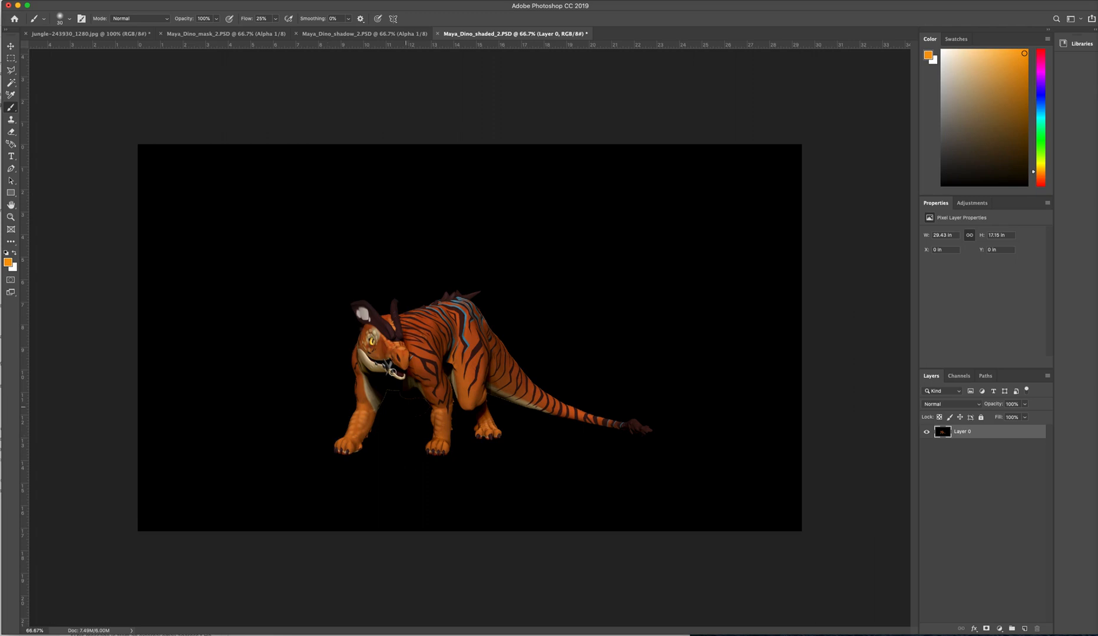
- Convert Maya_Dino_mask_2.PSD to Grayscale mode and copy its entire canvas
click(238, 33)
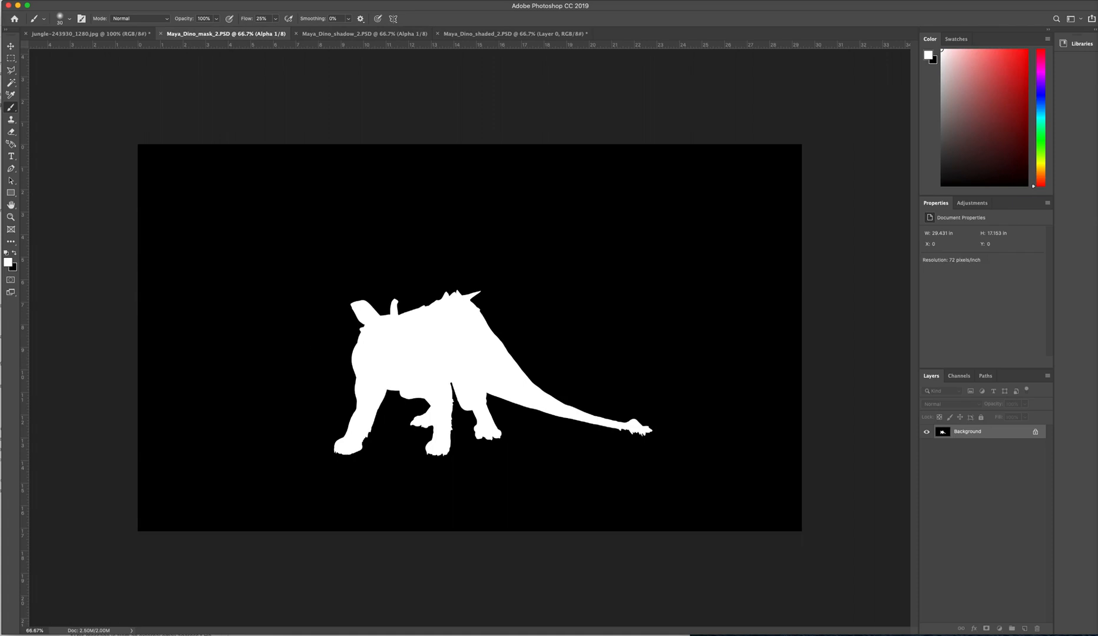
click(77, 0)
mouse_move(88, 7)
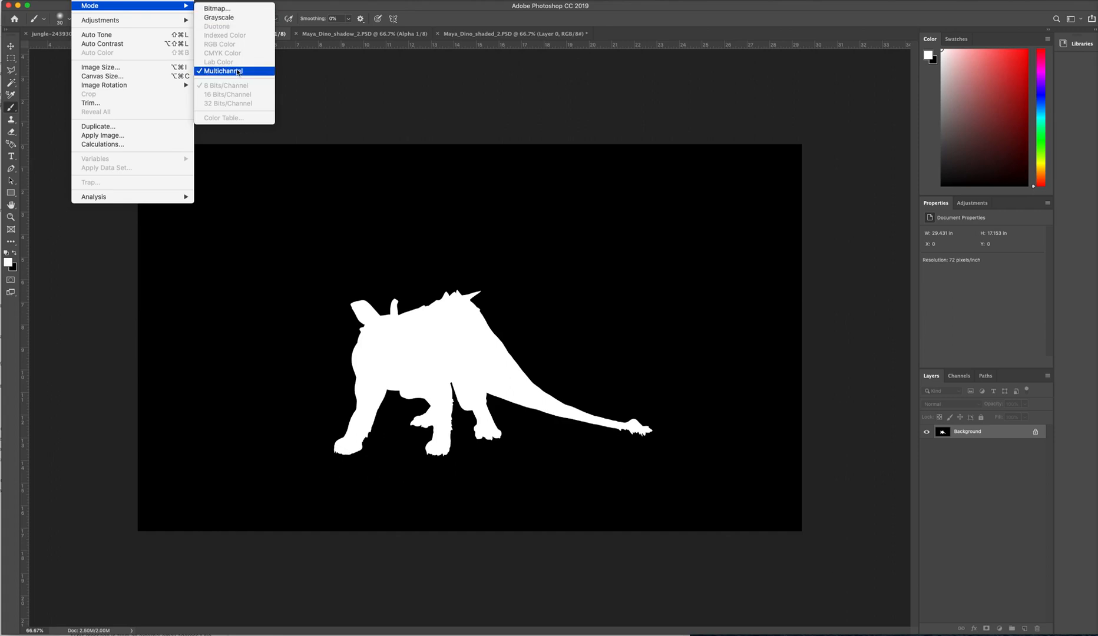
click(226, 20)
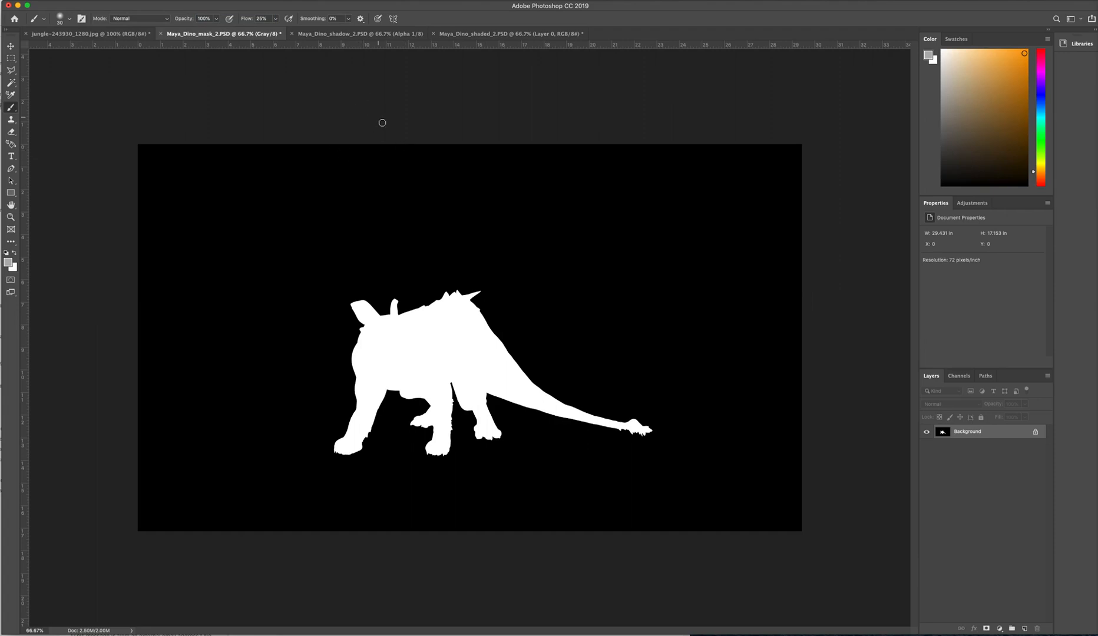
key(super+a)
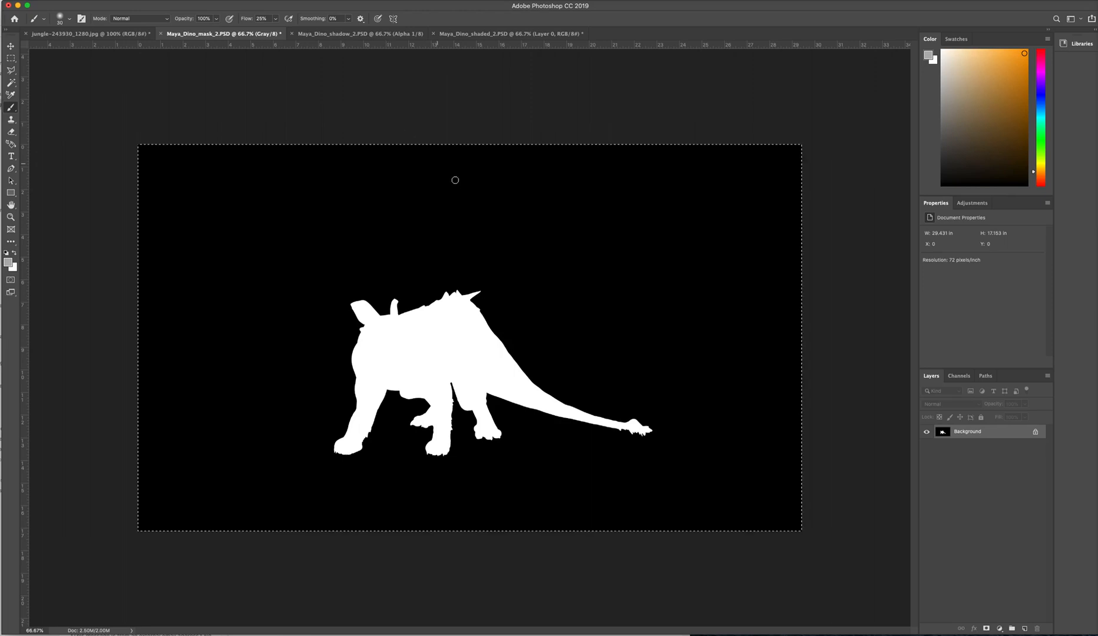
click(61, 1)
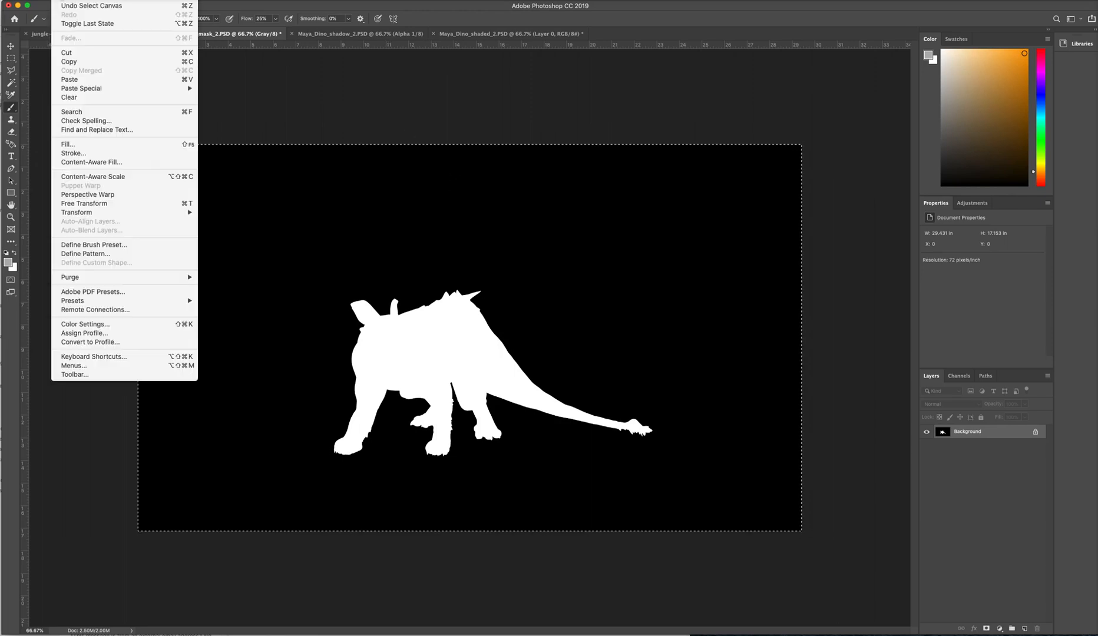
click(81, 61)
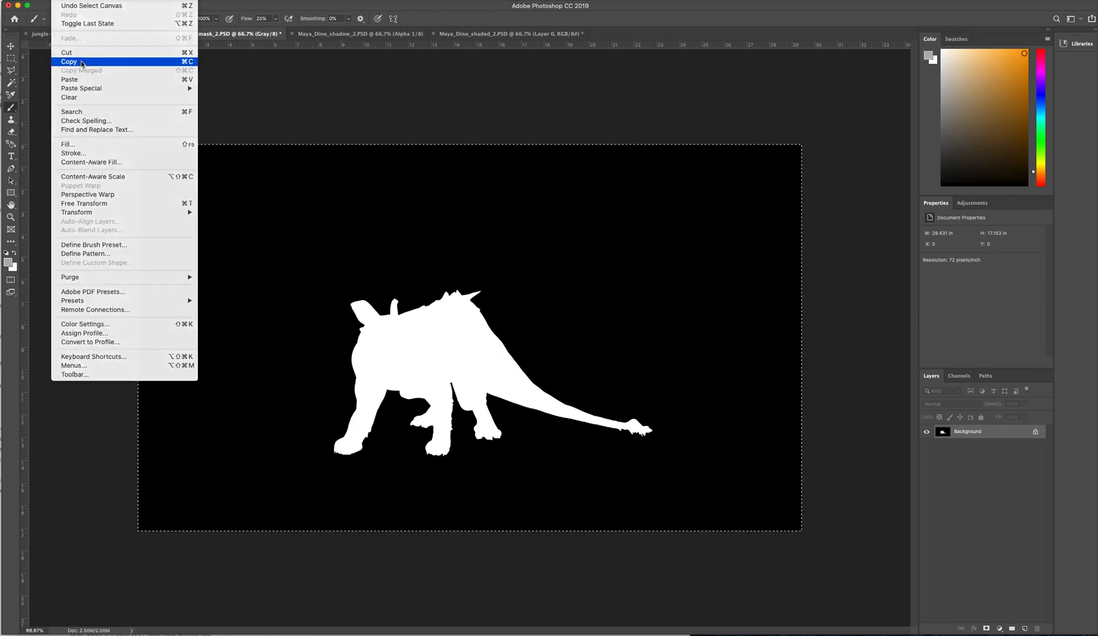
- Add a layer mask to Layer 0 in Maya_Dino_shaded_2.PSD, paste the copied silhouette in place into it, and return to the layer image
click(498, 34)
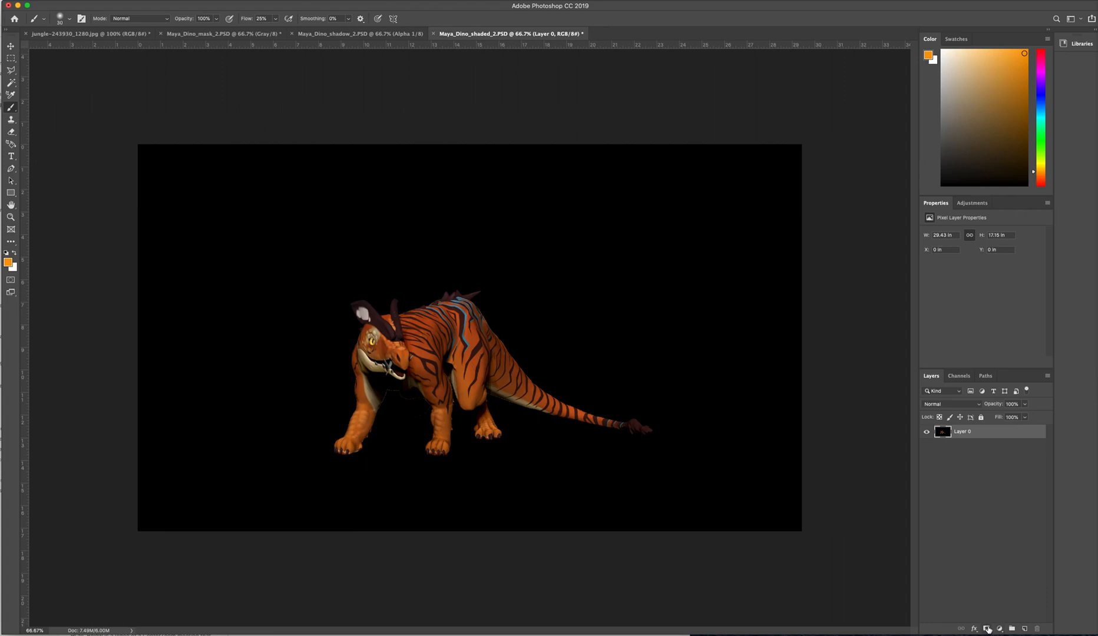
click(987, 630)
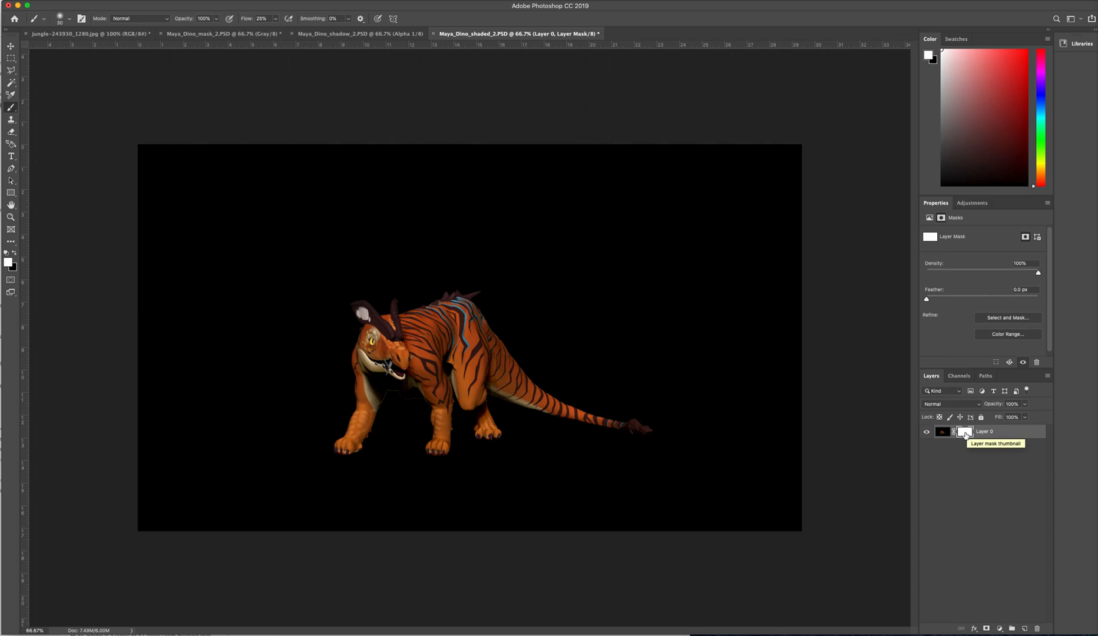
alt+click(966, 434)
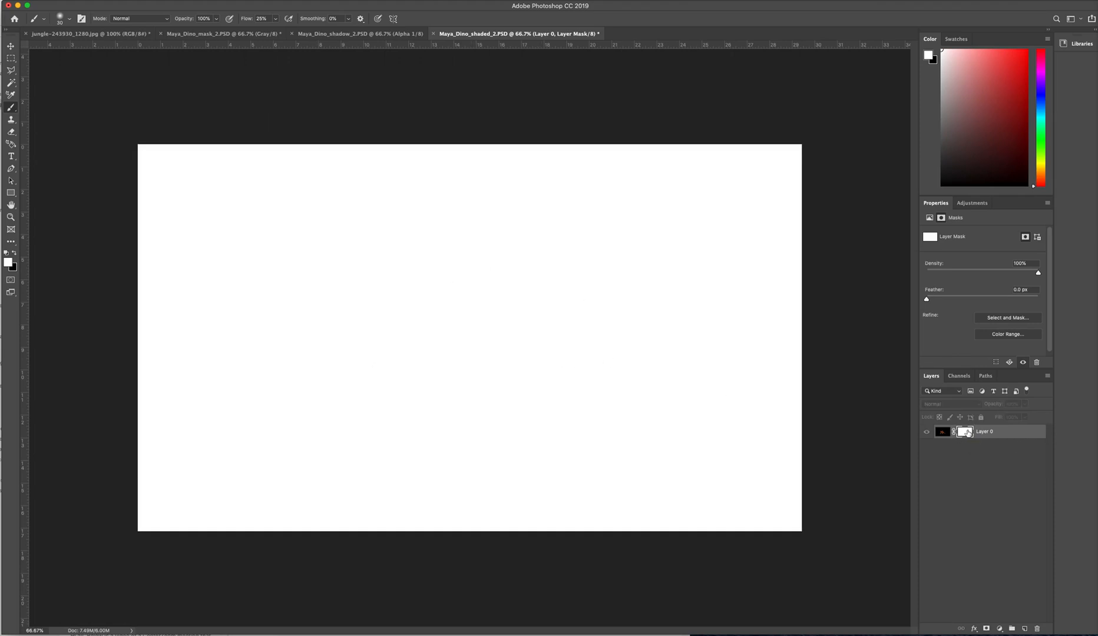
click(60, 1)
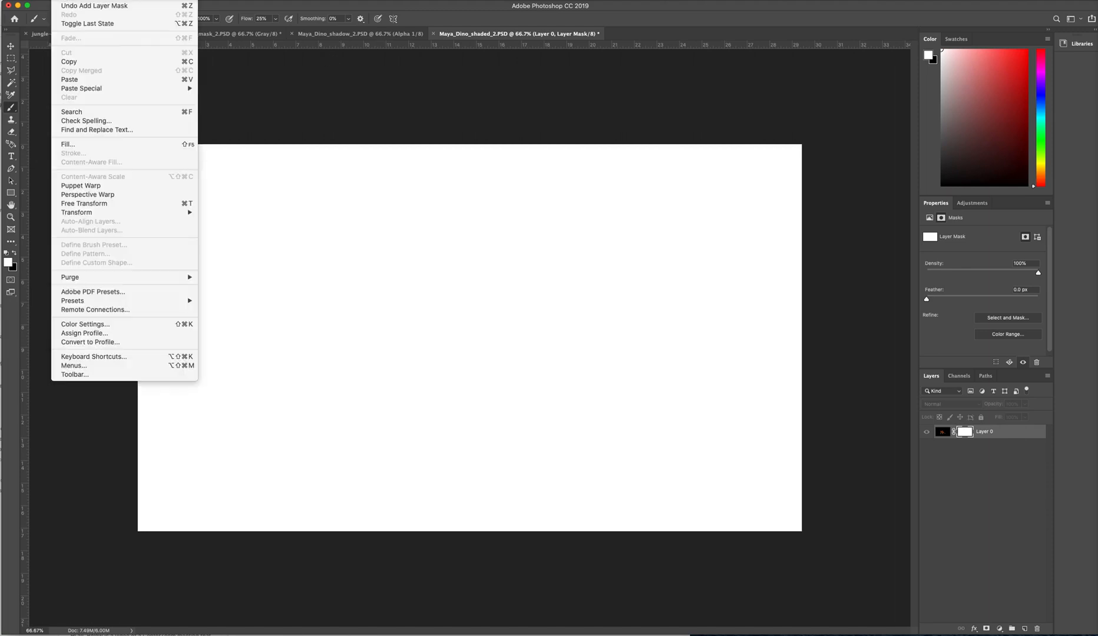
mouse_move(82, 89)
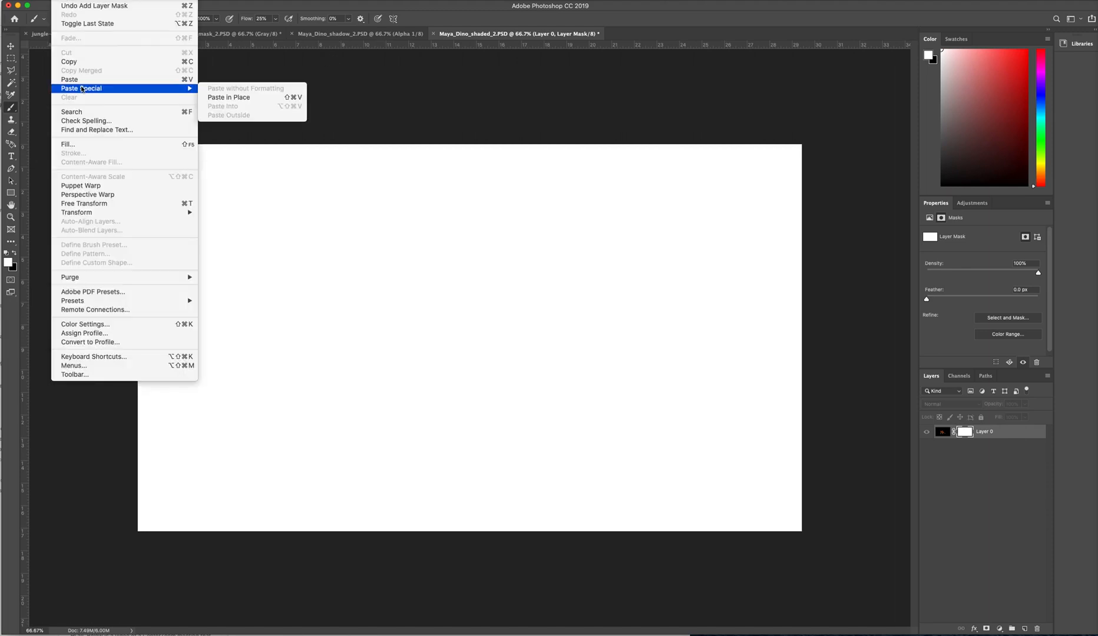
click(224, 98)
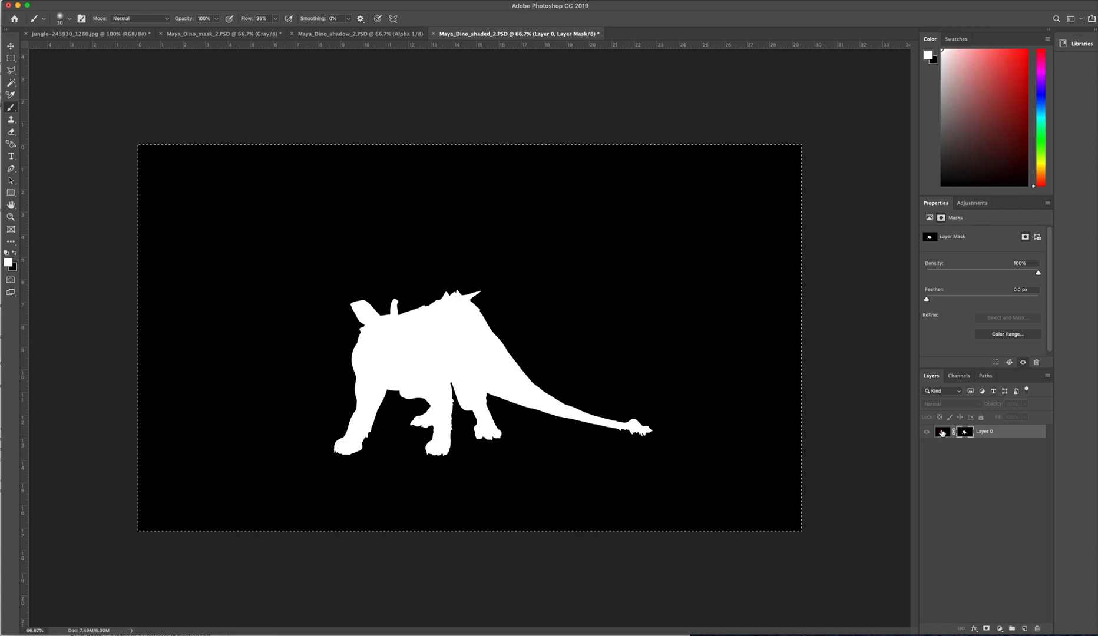
click(941, 434)
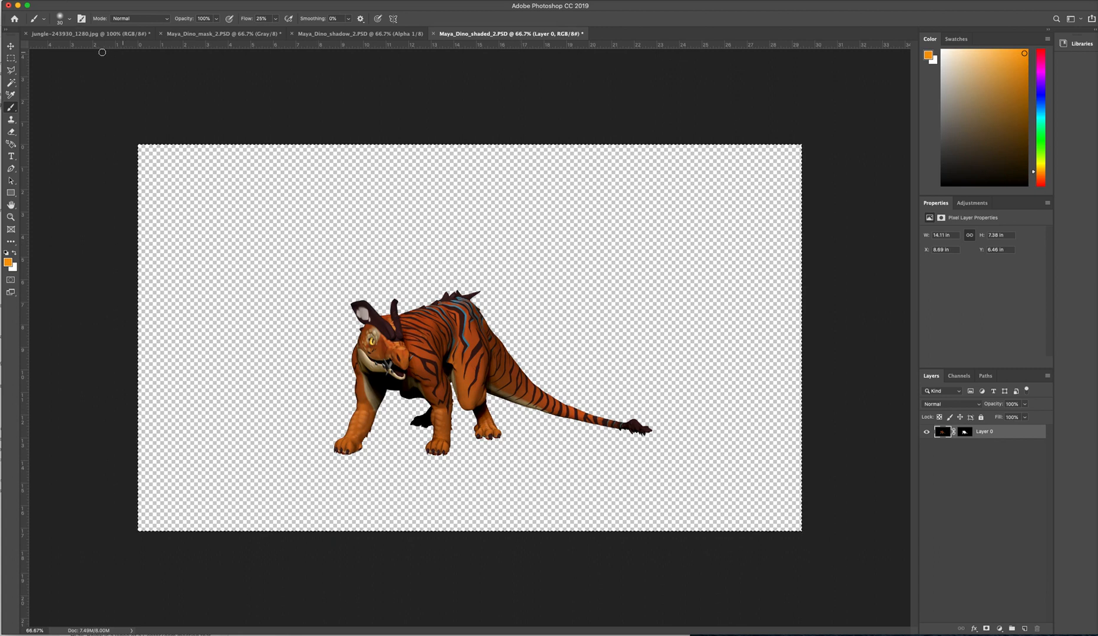
- Select and copy the whole image in Maya_Dino_shadow_2.PSD
click(343, 35)
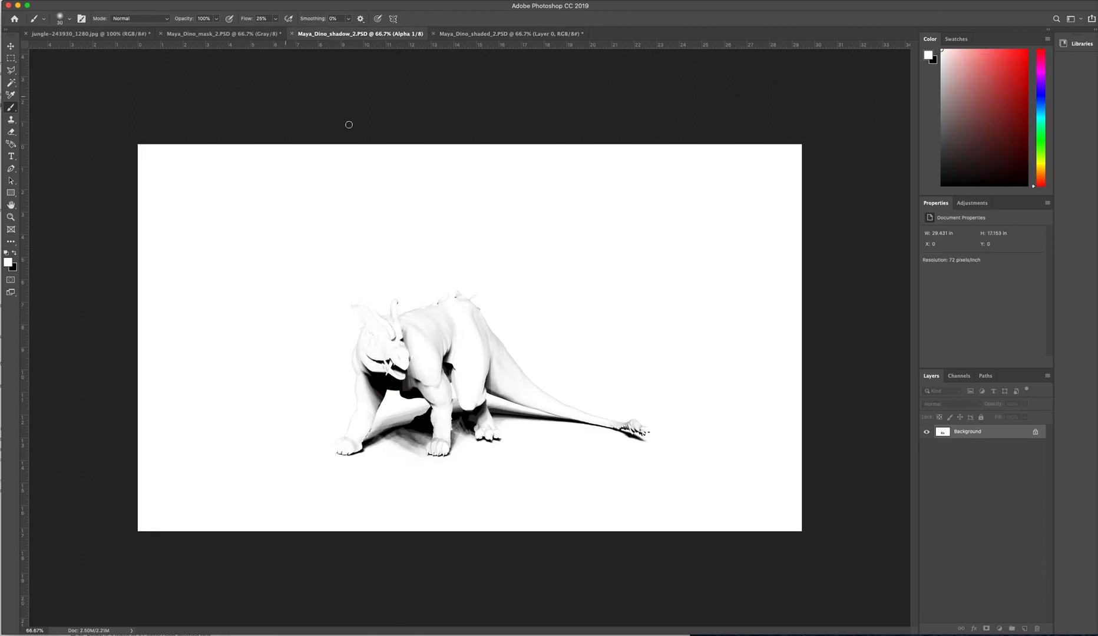
key(super+a)
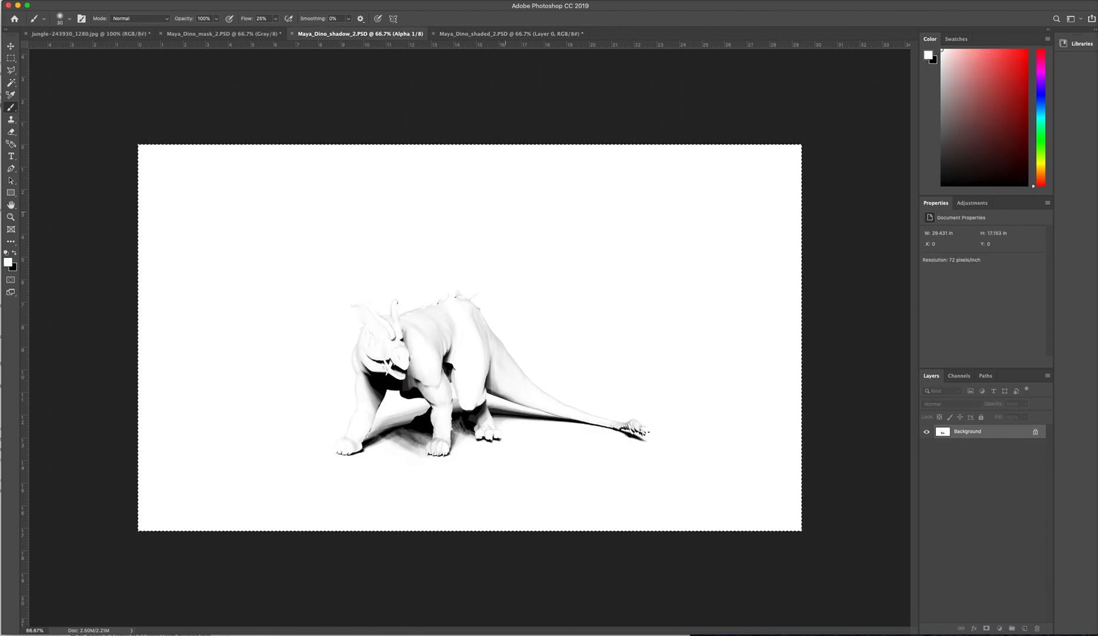
click(62, 2)
click(82, 62)
- Paste the copied shadow render in place as a new layer in Maya_Dino_shaded_2.PSD
click(512, 33)
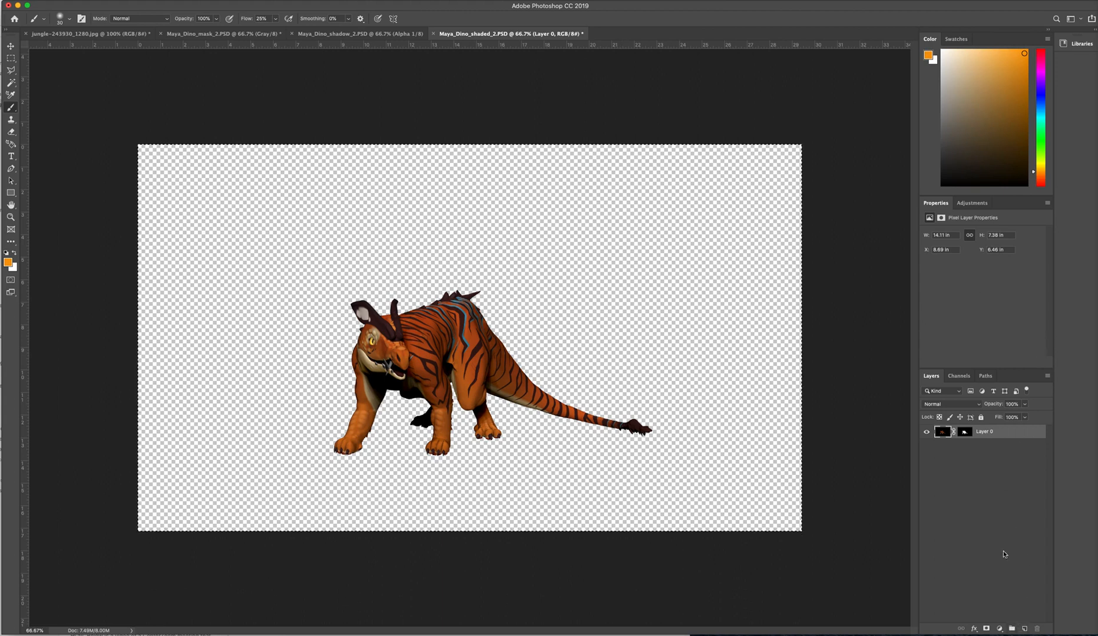
click(82, 0)
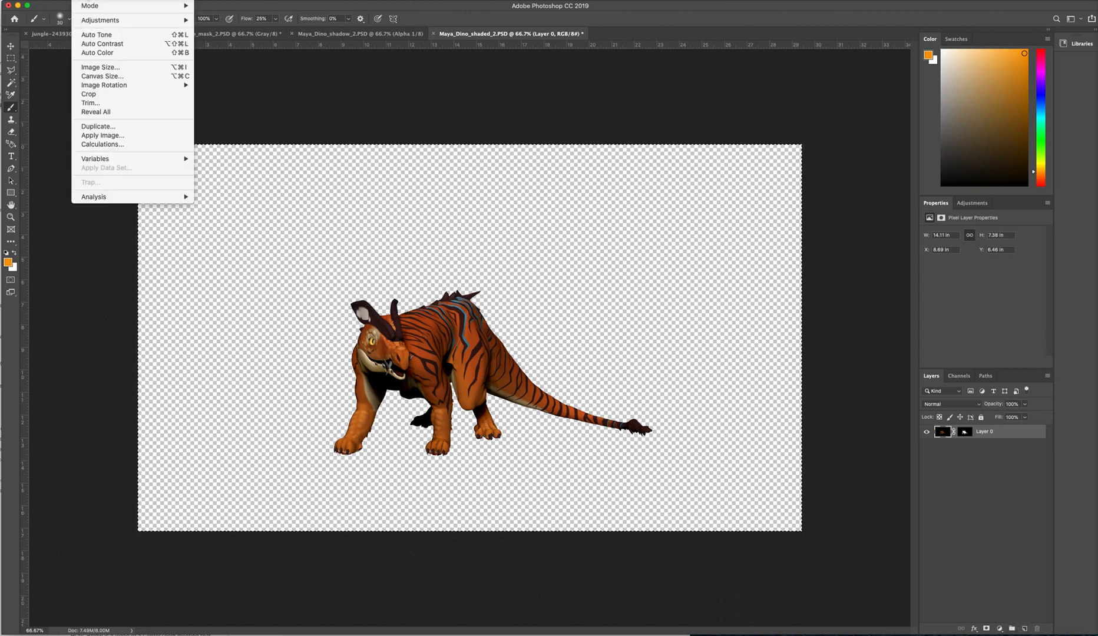
mouse_move(62, 0)
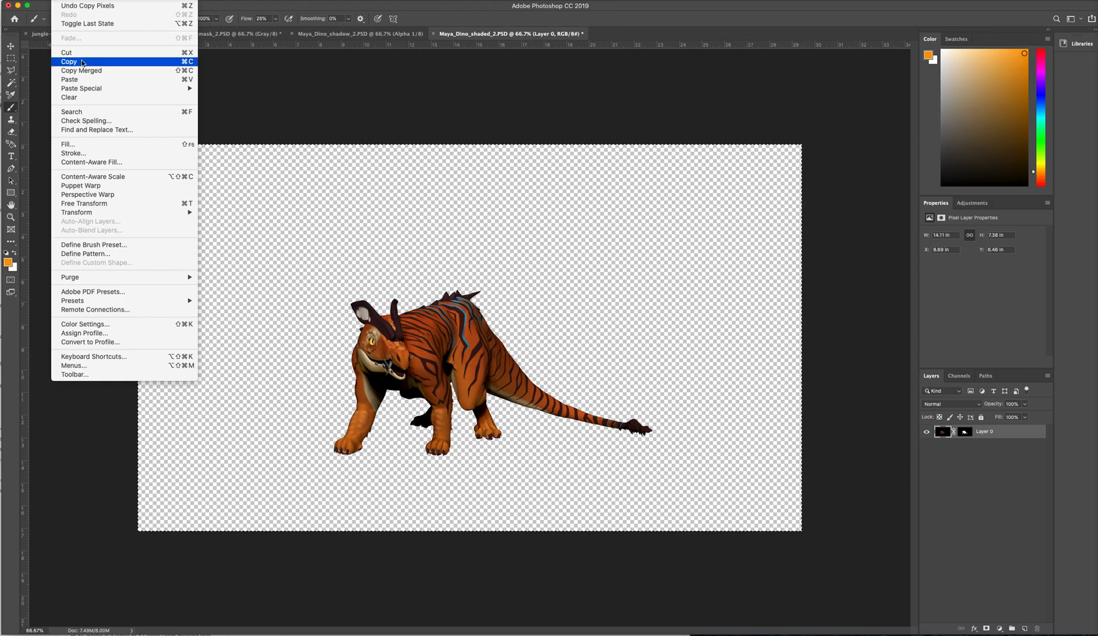
mouse_move(183, 88)
click(233, 97)
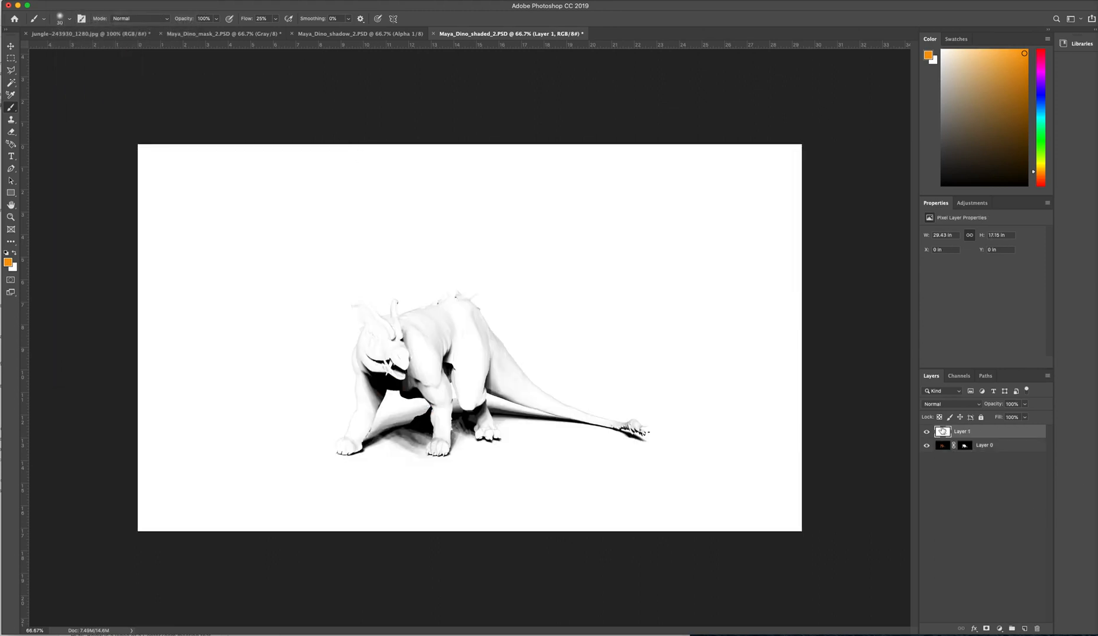
- Set the shadow layer's blend mode to Multiply and deselect the layer
click(941, 406)
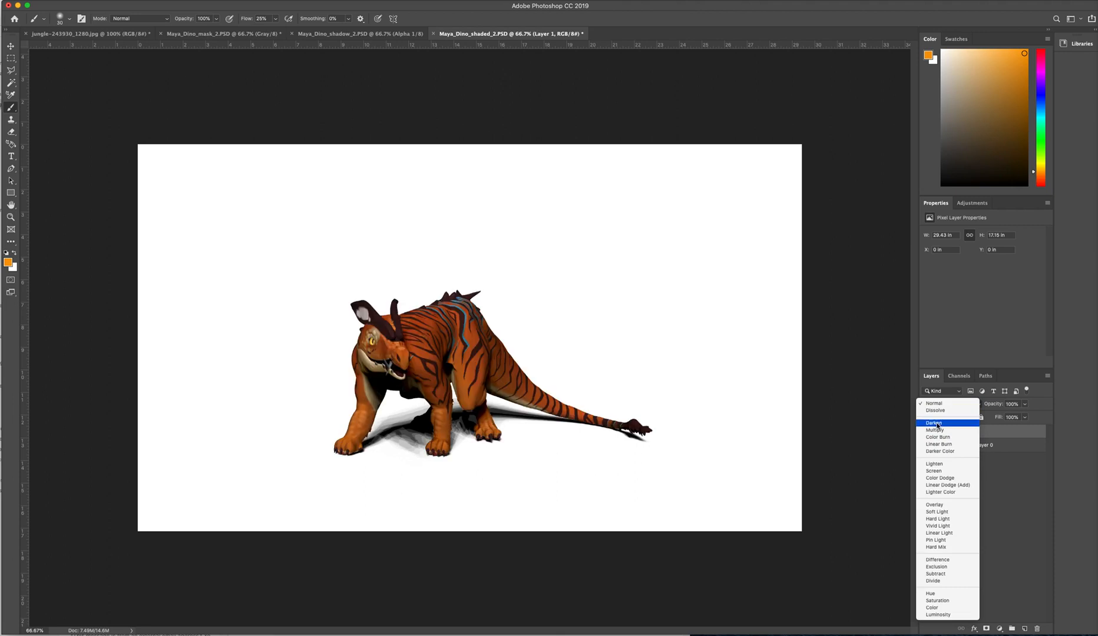
click(940, 432)
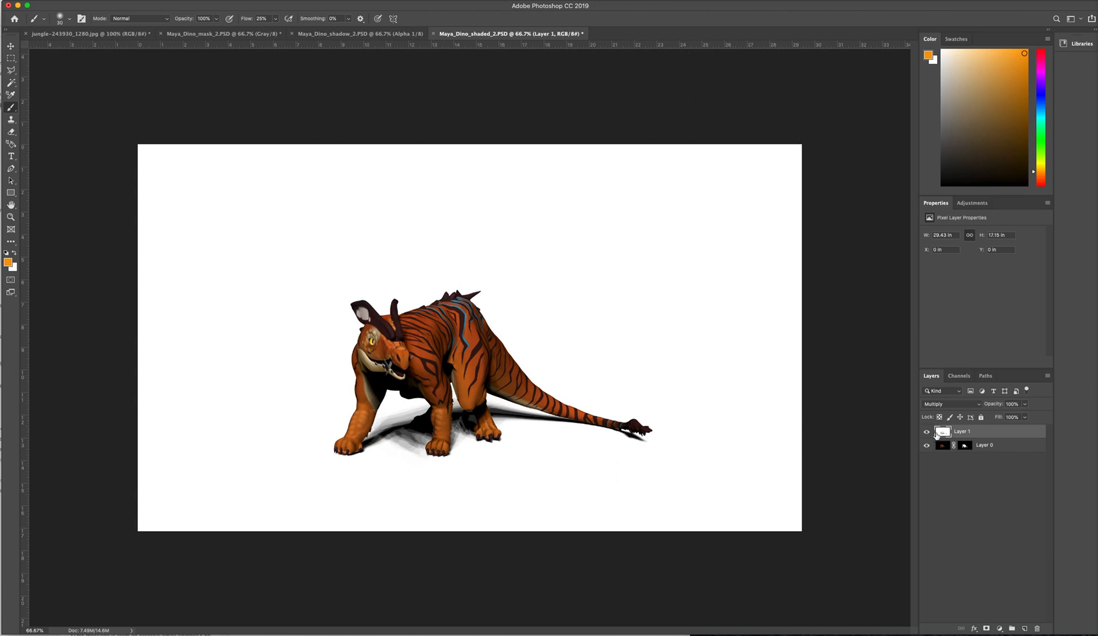
click(961, 480)
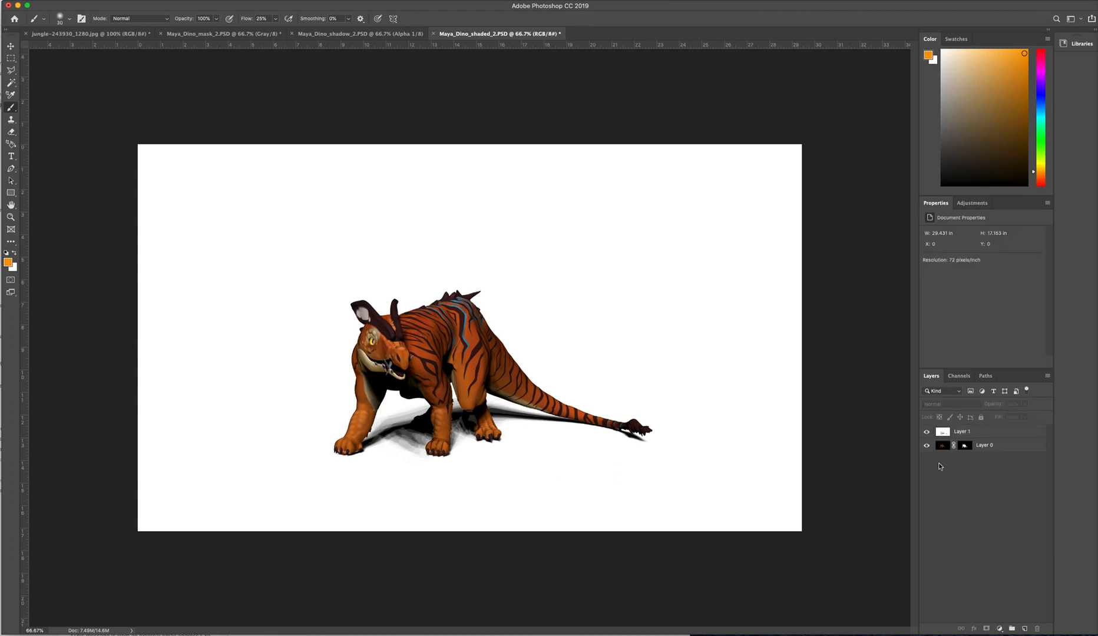
- Copy the whole jungle photo into Maya_Dino_shaded_2.PSD and place its layer below the masked creature layer
click(109, 32)
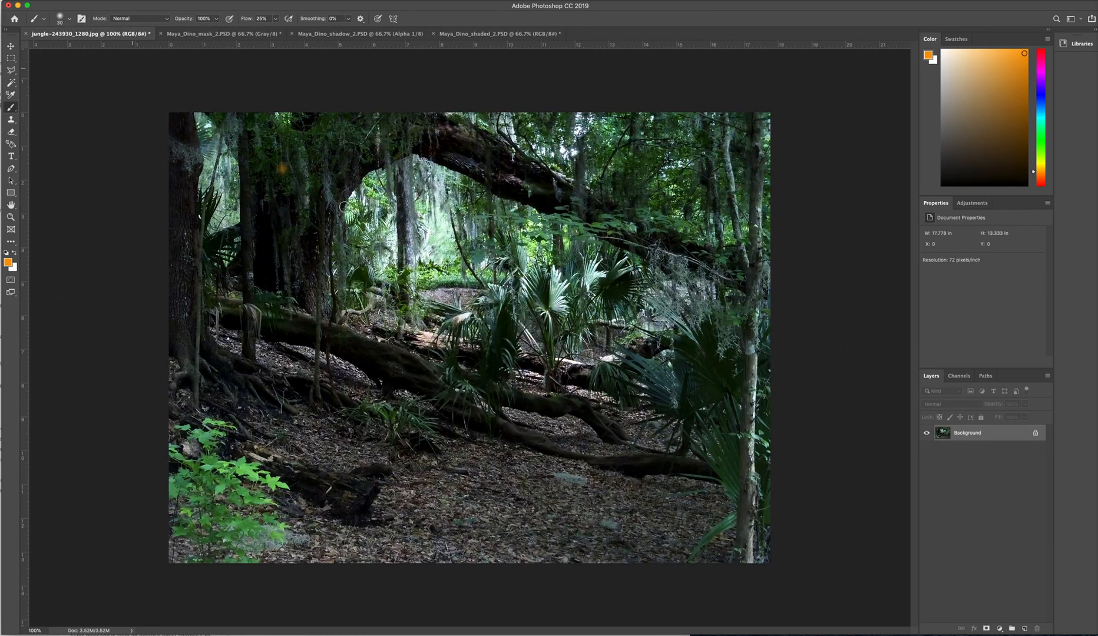
key(super+a)
click(489, 34)
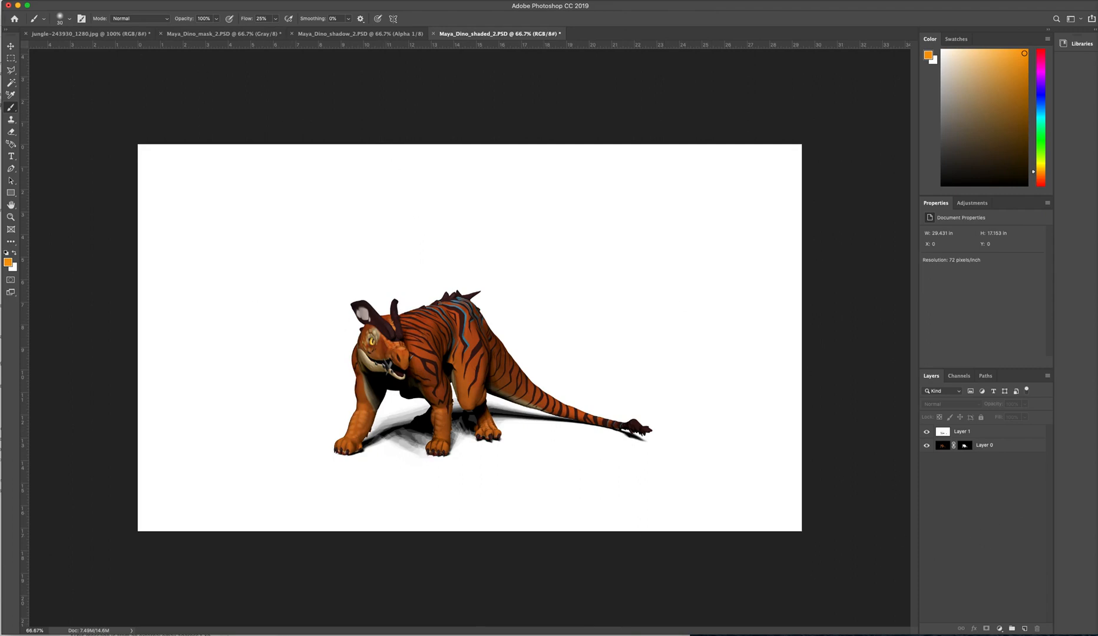
click(60, 0)
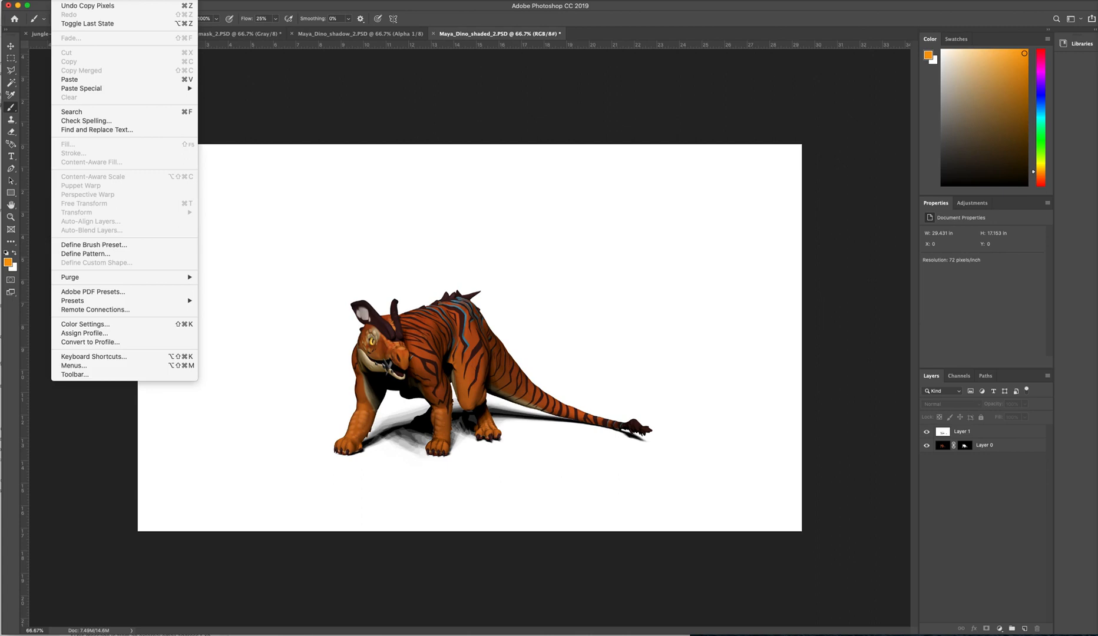
click(80, 81)
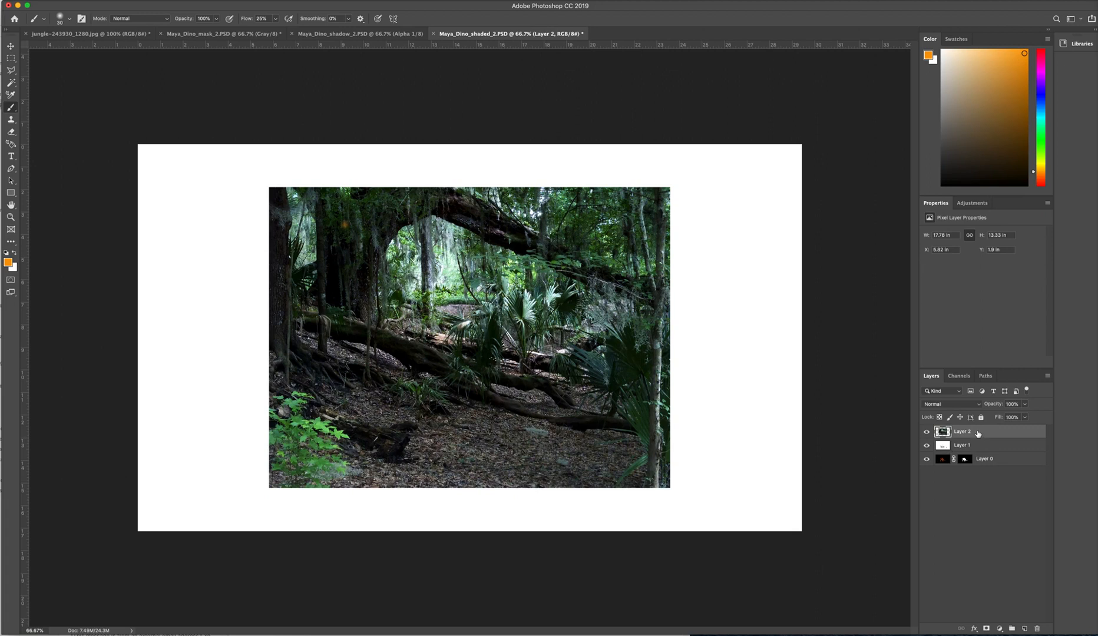
drag(965, 434, 970, 466)
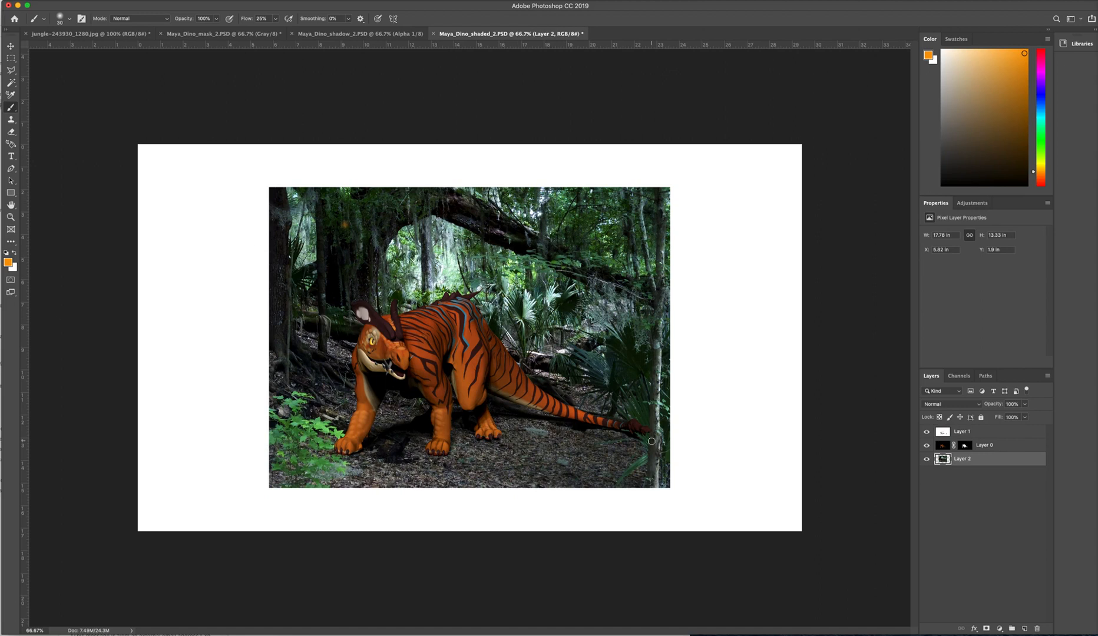
- Scale the jungle layer proportionally to about 114.8% with Free Transform and reposition it so the creature stands on the forest floor
key(ctrl+t)
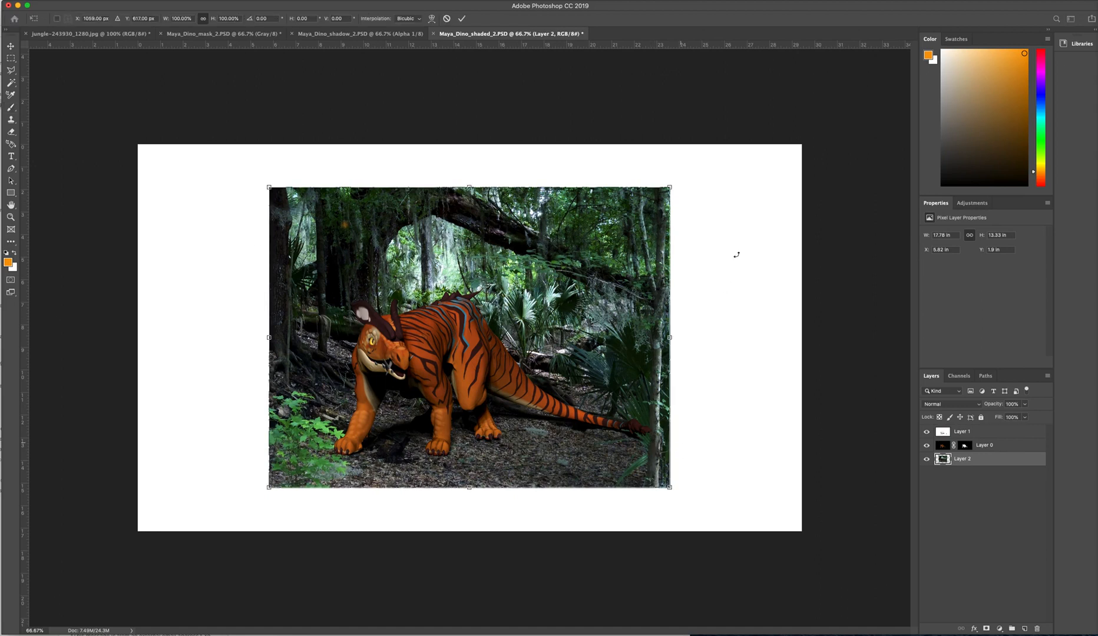
drag(673, 184, 736, 150)
mouse_move(269, 487)
mouse_down()
mouse_move(243, 513)
mouse_move(258, 505)
mouse_up()
drag(510, 474, 446, 466)
drag(188, 493, 179, 502)
drag(187, 498, 207, 478)
drag(514, 455, 501, 457)
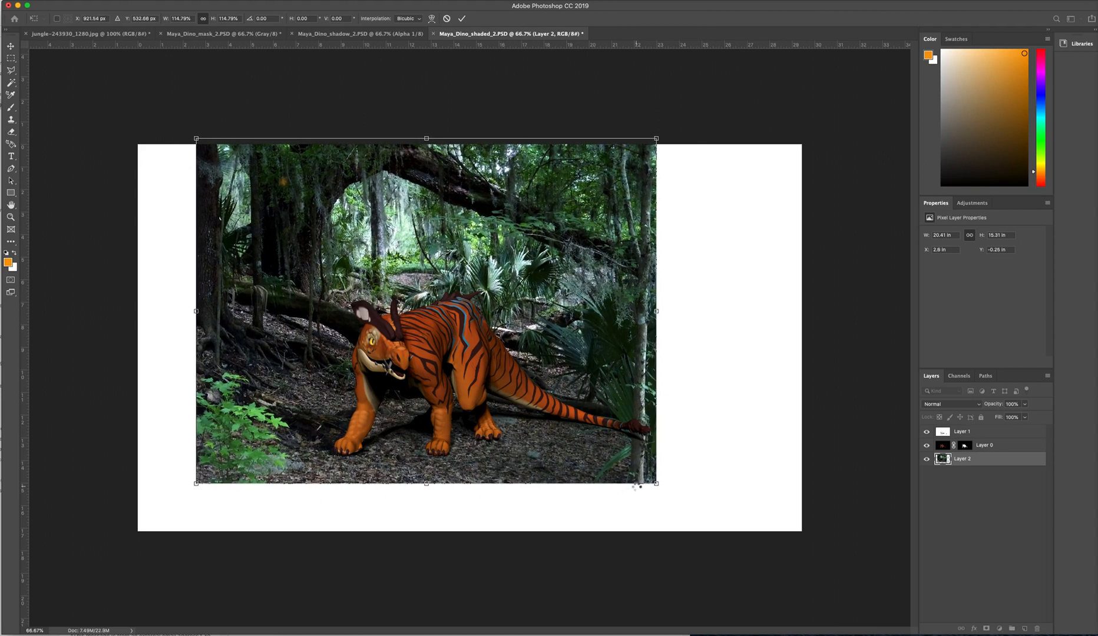
key(Return)
- Apply the jungle layer's scaling and crop the canvas to the jungle photo, removing the white areas beside and below it
key(b)
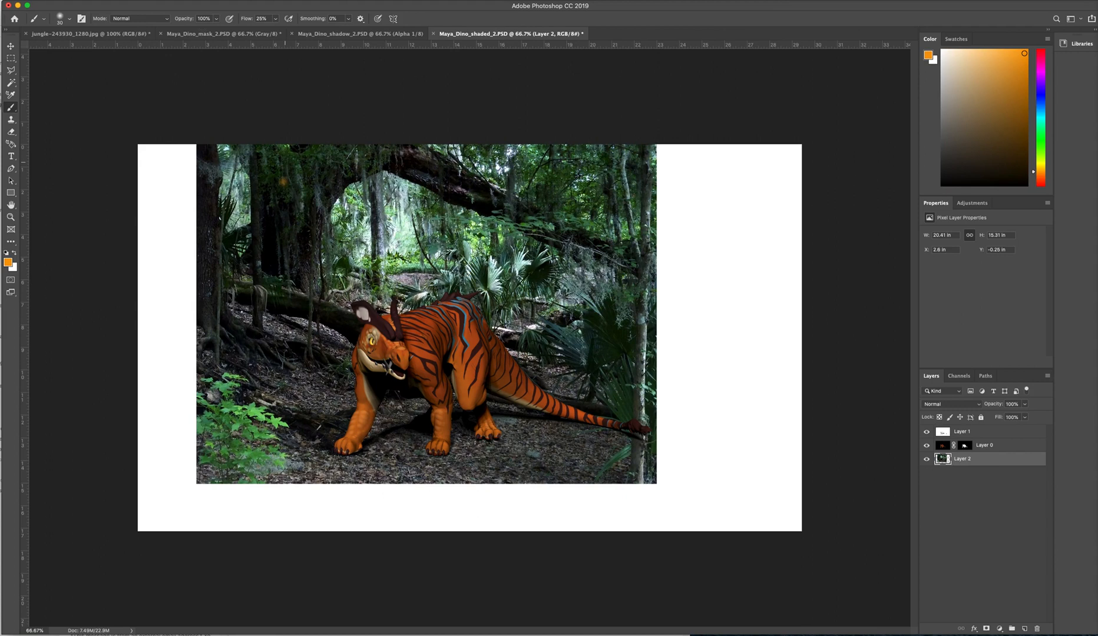
click(78, 2)
click(78, 1)
key(c)
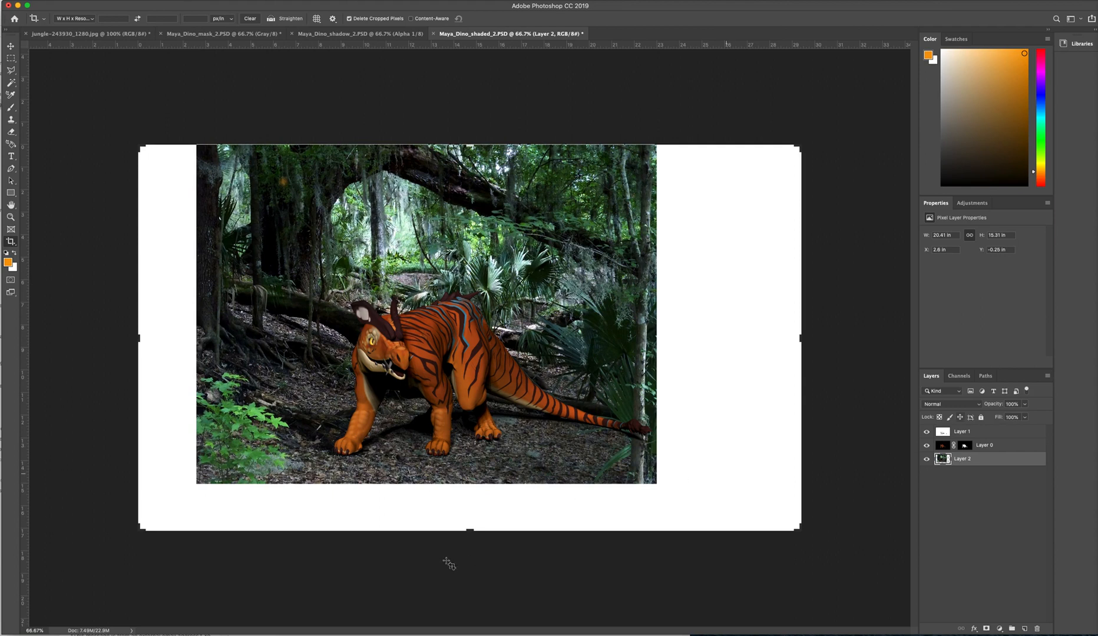
drag(472, 534, 470, 509)
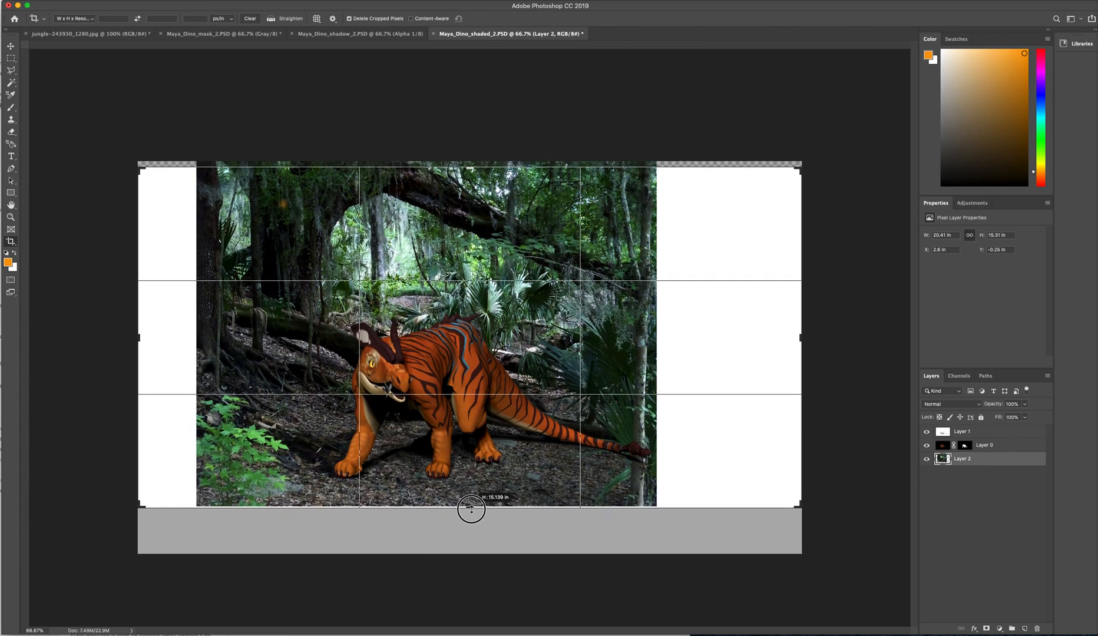
drag(802, 340, 731, 342)
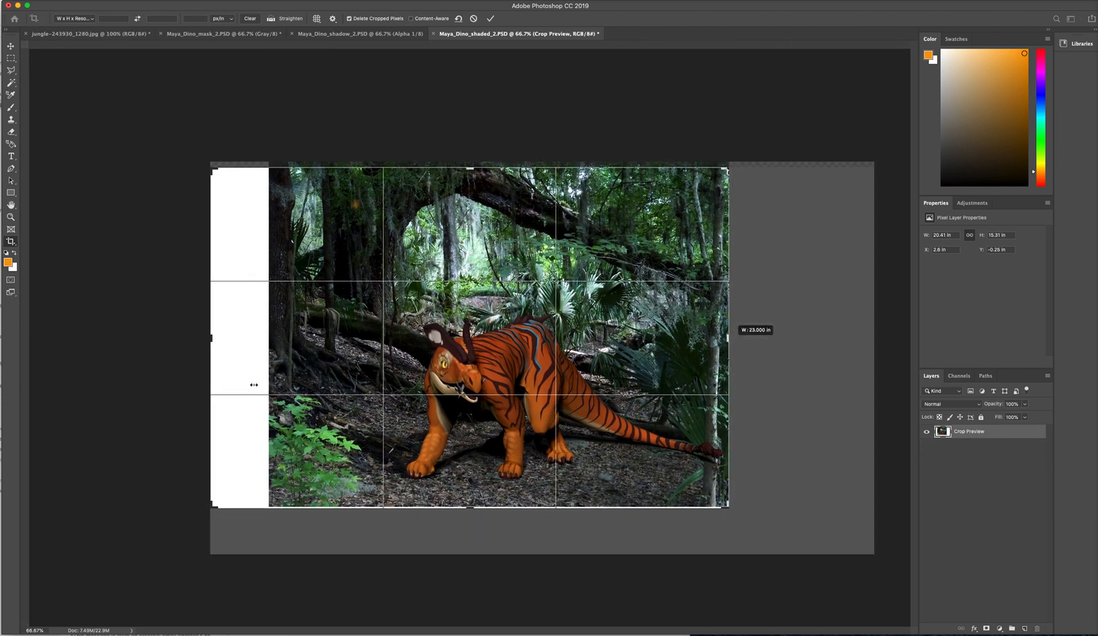
drag(212, 337, 240, 339)
key(super+r)
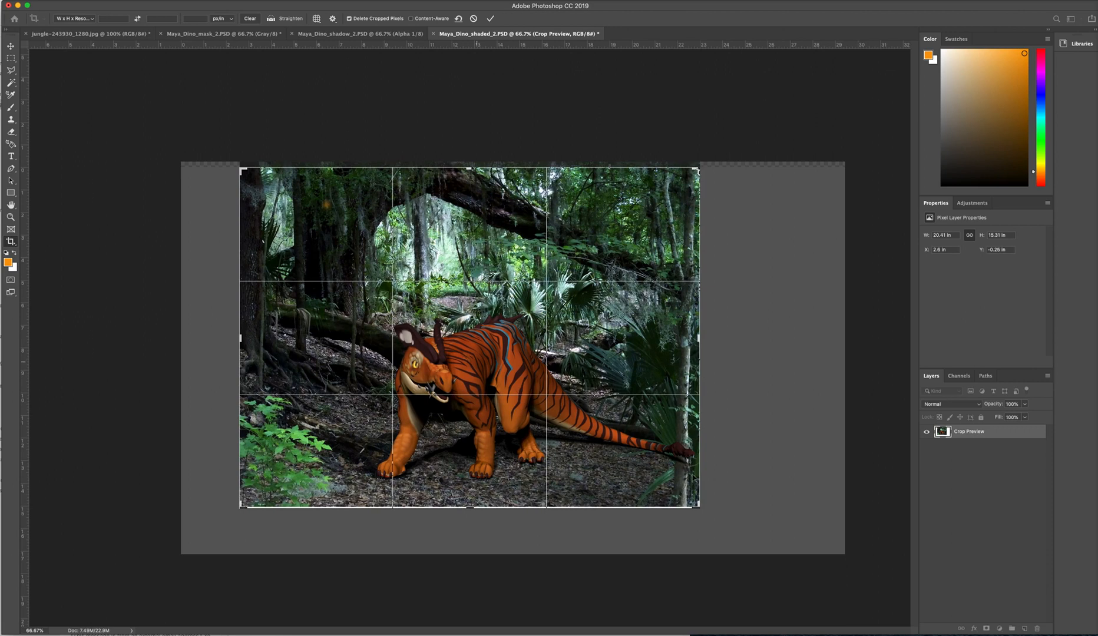
key(Return)
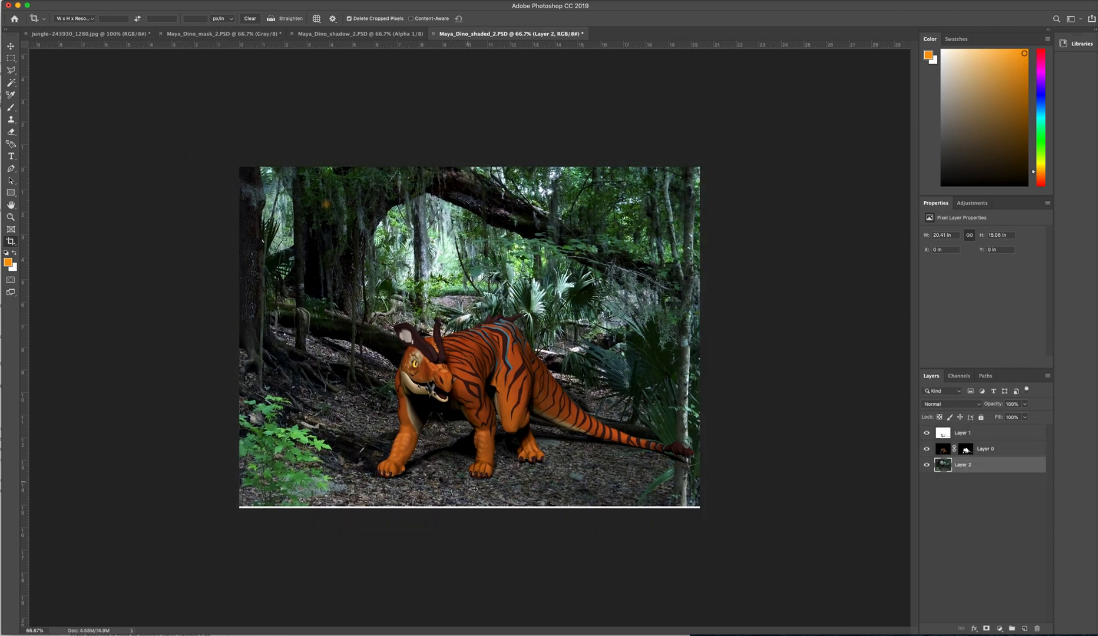
- Crop the canvas slightly further to remove the thin white strip along the photo's lower edge
click(462, 490)
drag(470, 509, 470, 506)
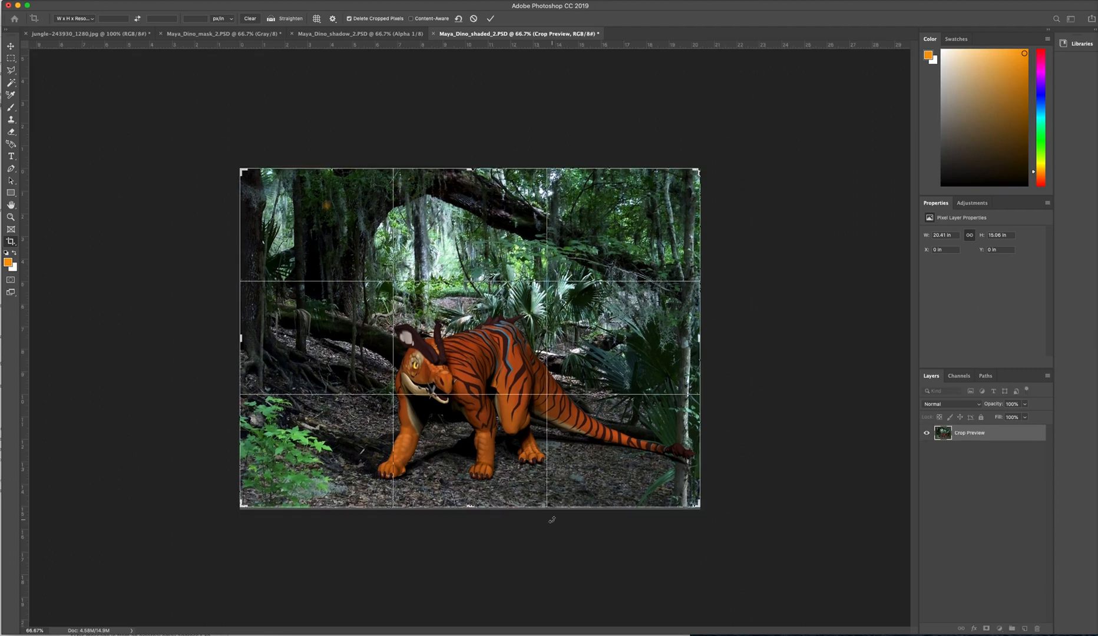
key(Return)
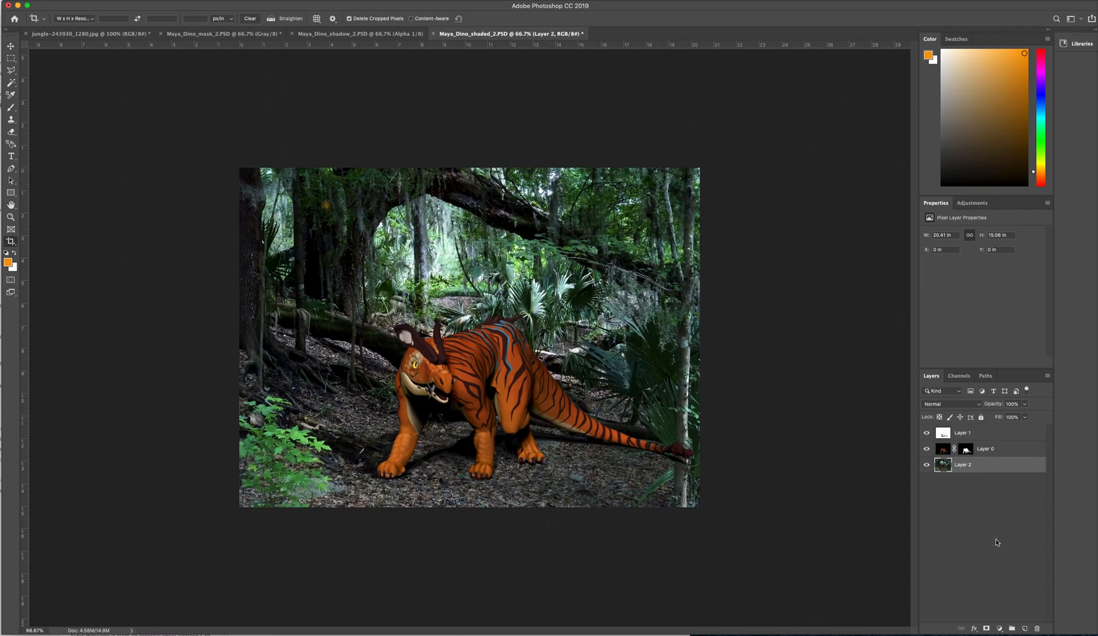
- Paint black with the Brush on Layer 0's mask to hide the tail tip where it crosses the pale tree trunk
click(966, 451)
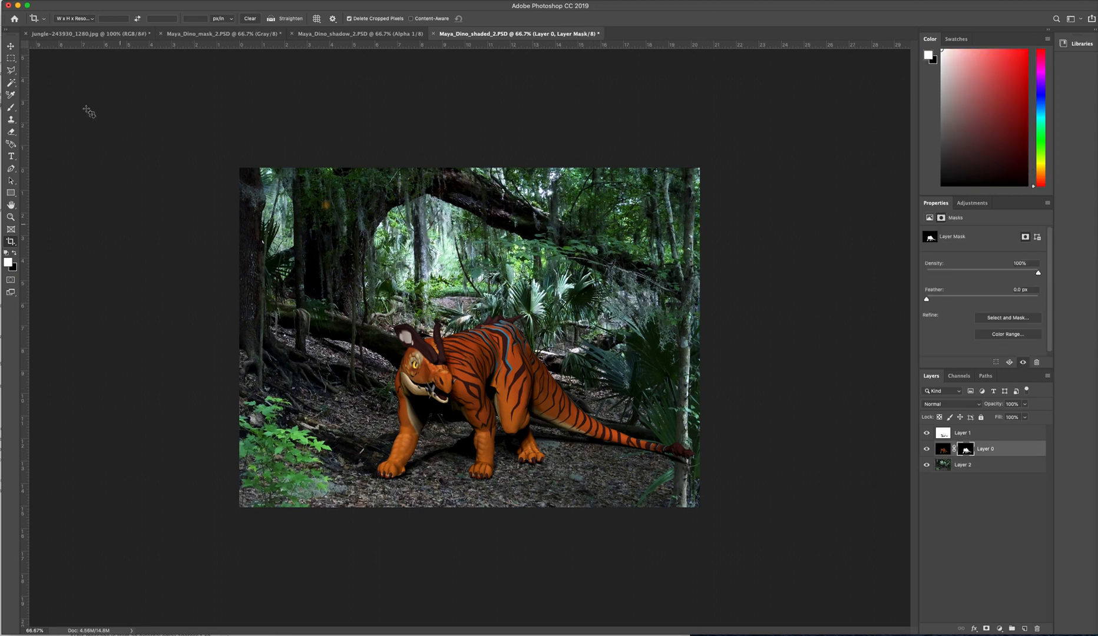
click(11, 109)
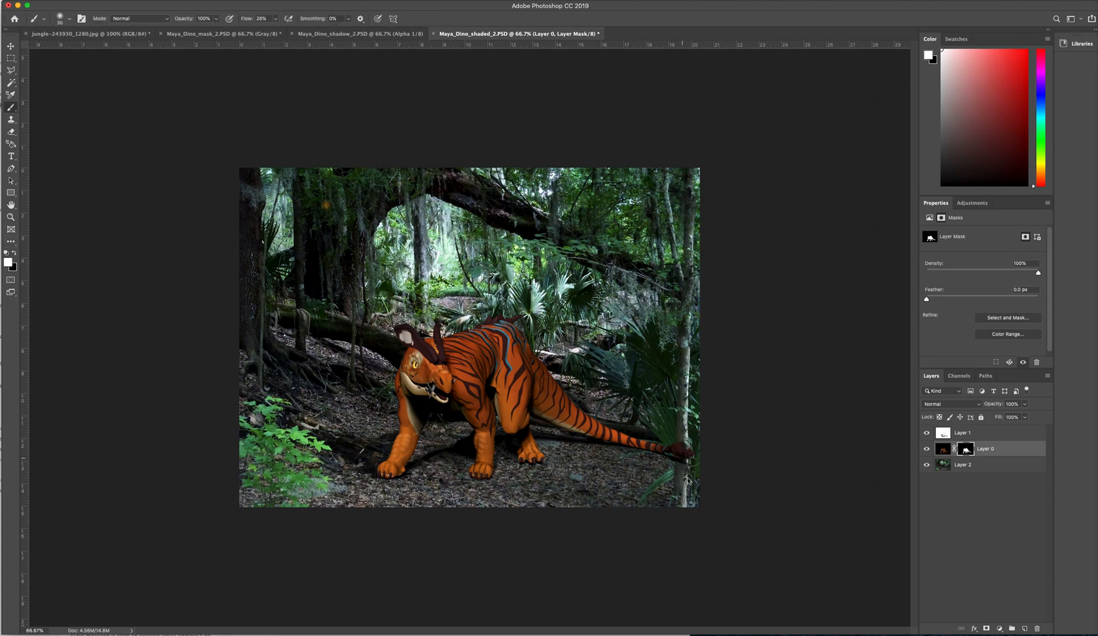
click(14, 254)
mouse_move(680, 443)
mouse_down()
mouse_move(681, 474)
mouse_move(680, 447)
mouse_up()
click(10, 46)
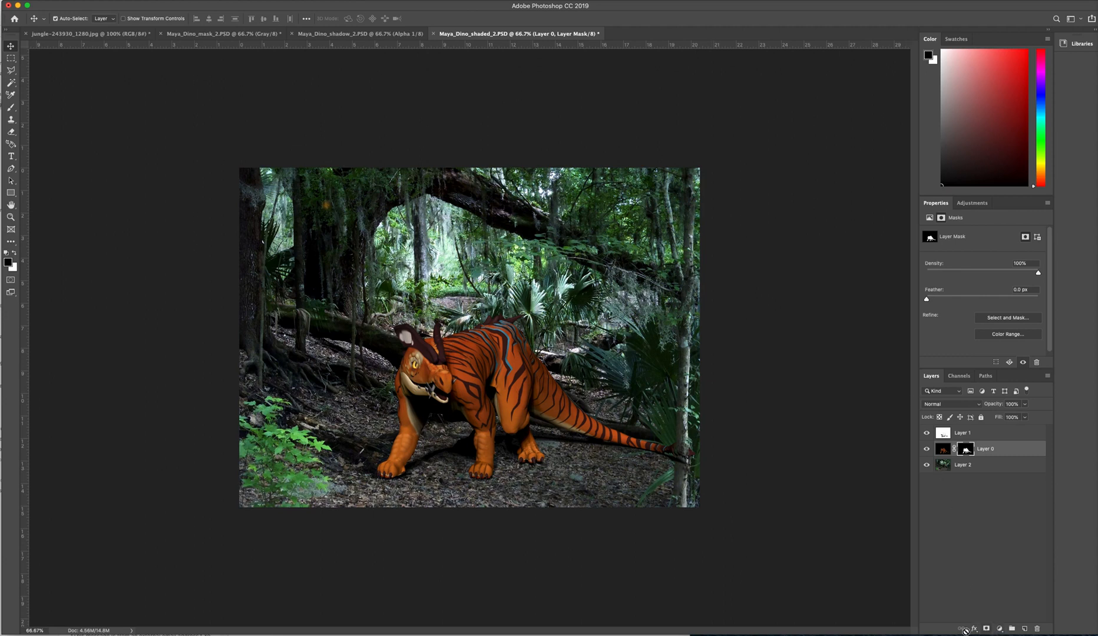
- Add a Hue/Saturation adjustment layer above the creature layer and clip it to Layer 0
click(943, 451)
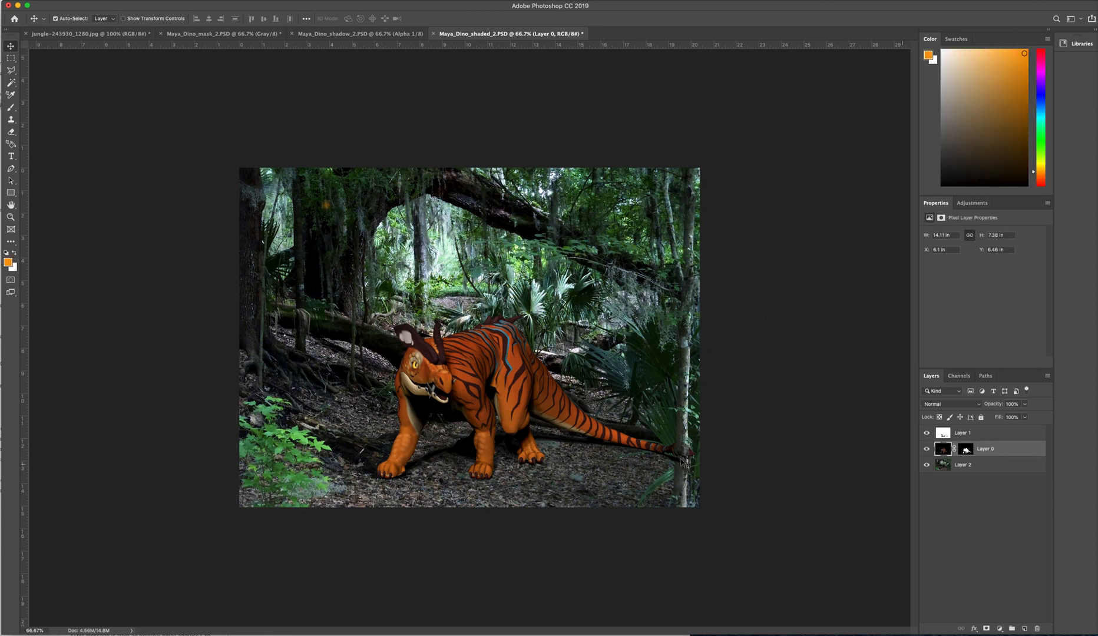
click(1000, 629)
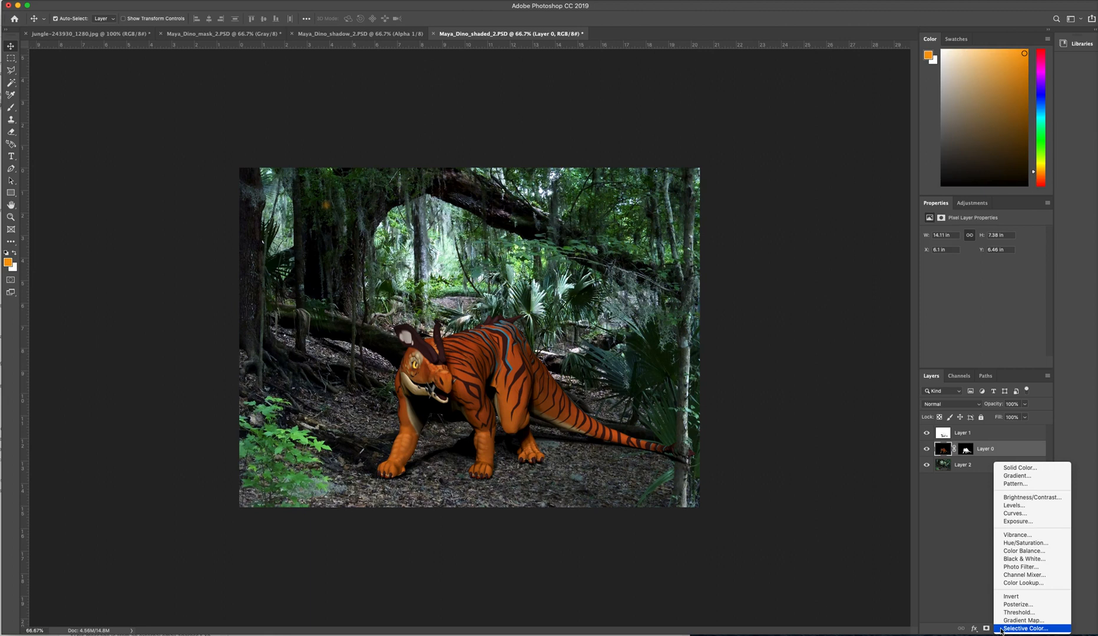
click(1028, 543)
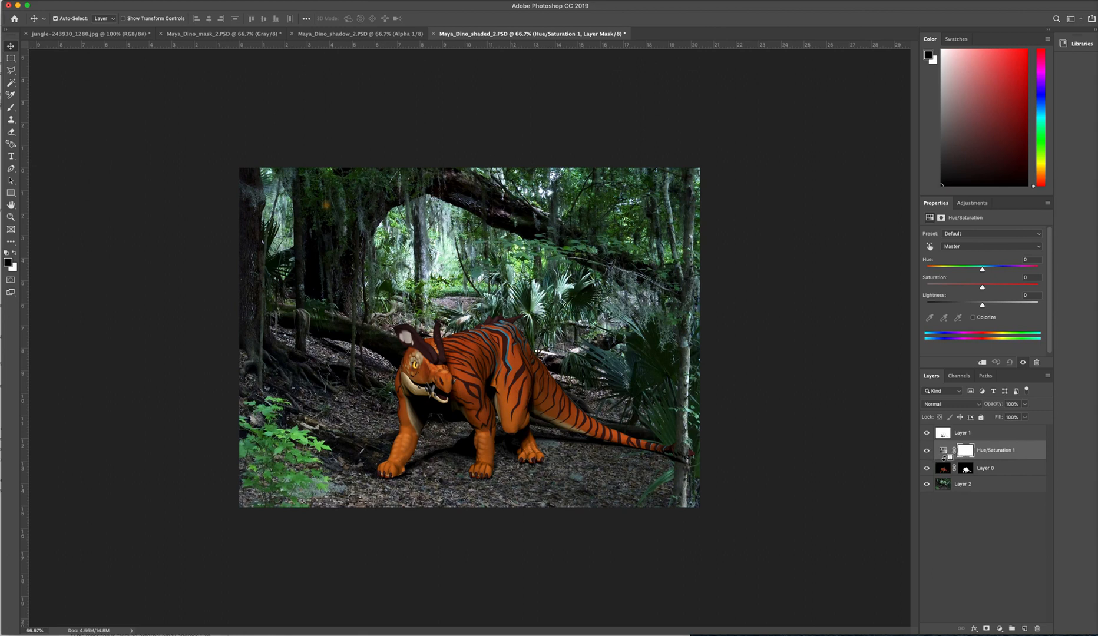
alt+click(945, 458)
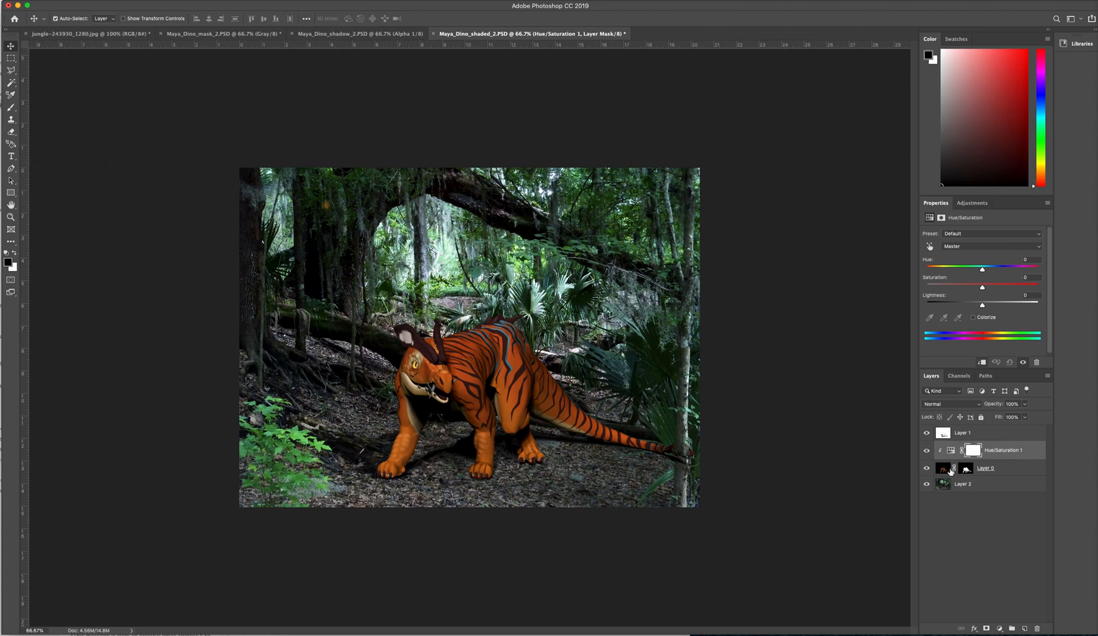
- Set the clipped Hue/Saturation adjustment to Hue +5, Saturation -2 and Lightness -13
click(951, 451)
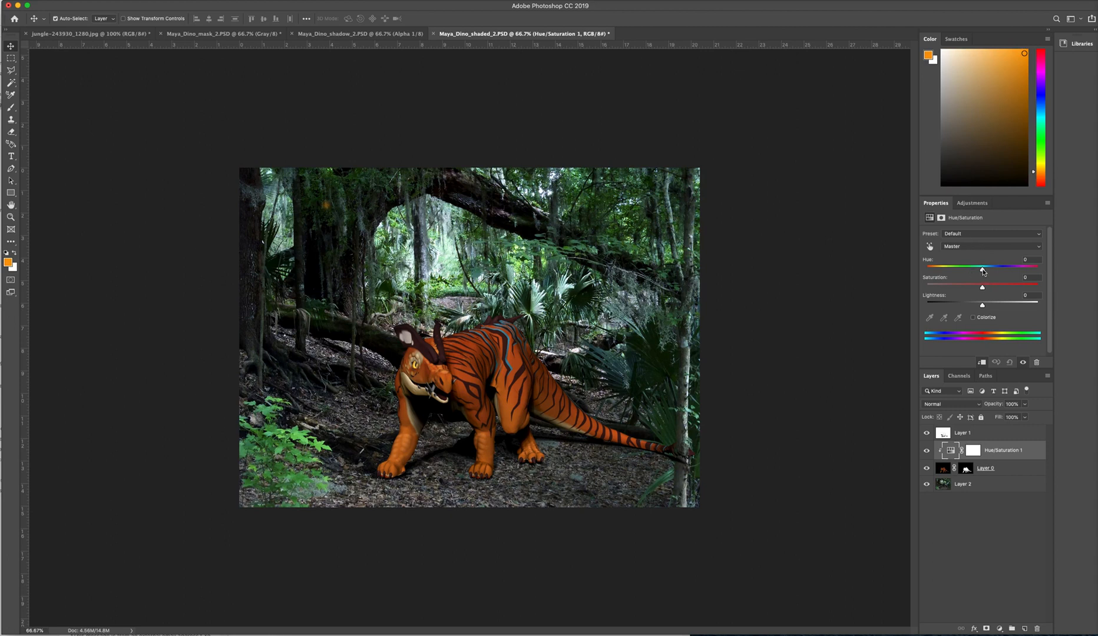
drag(983, 272, 976, 310)
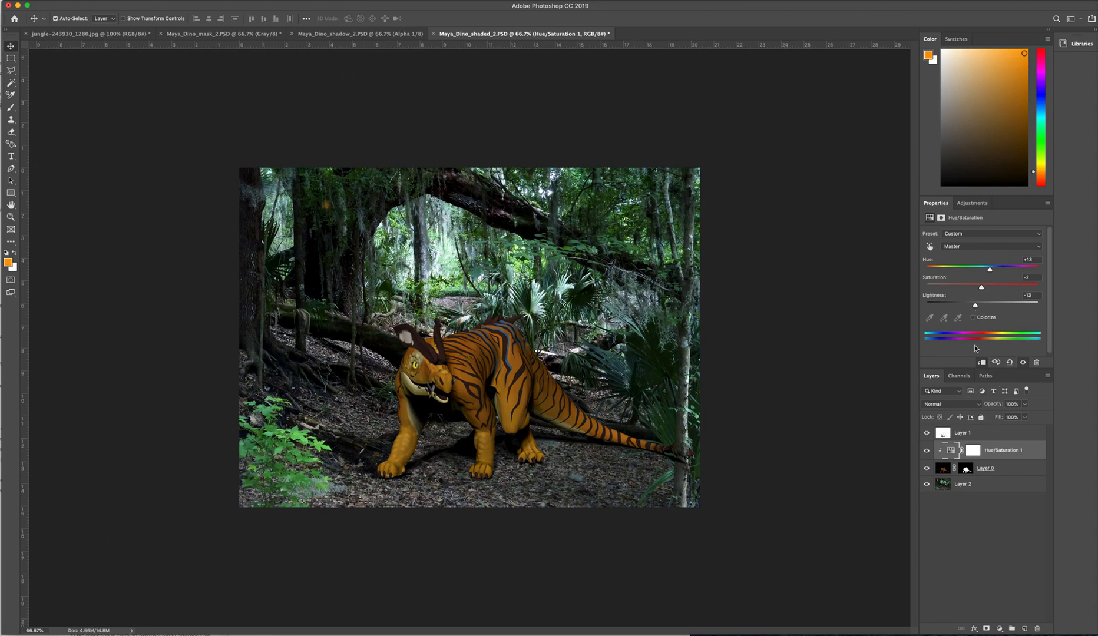
mouse_move(991, 272)
mouse_down()
mouse_move(1027, 272)
mouse_move(949, 275)
mouse_move(997, 273)
mouse_move(985, 275)
mouse_up()
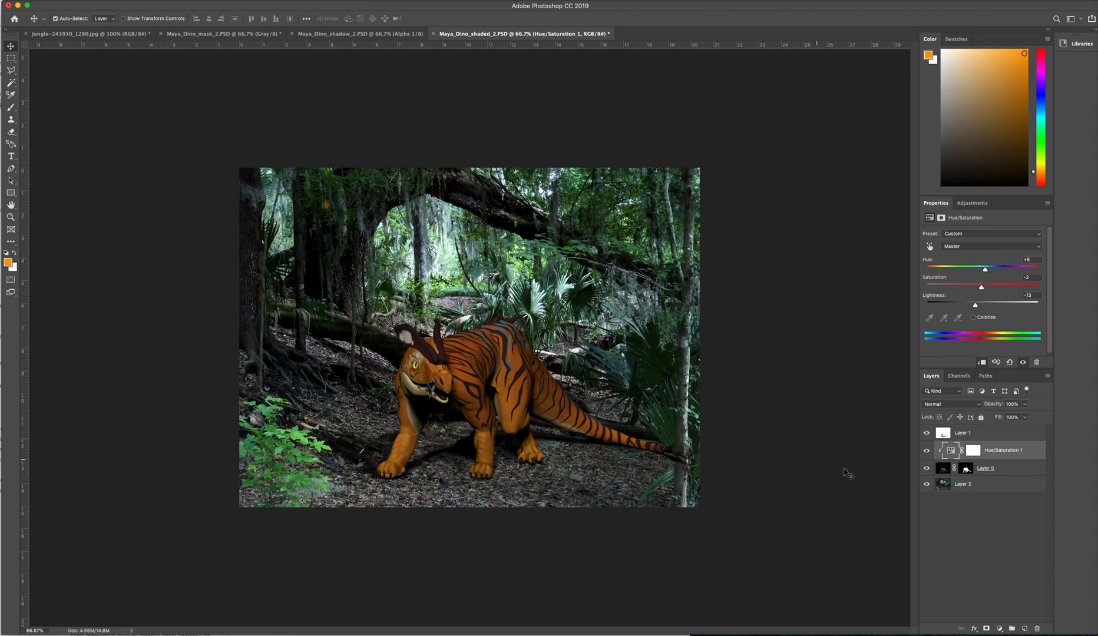
- Deselect the layers and add a linear Gradient Fill layer at an angle of 90° above the whole stack
click(1001, 537)
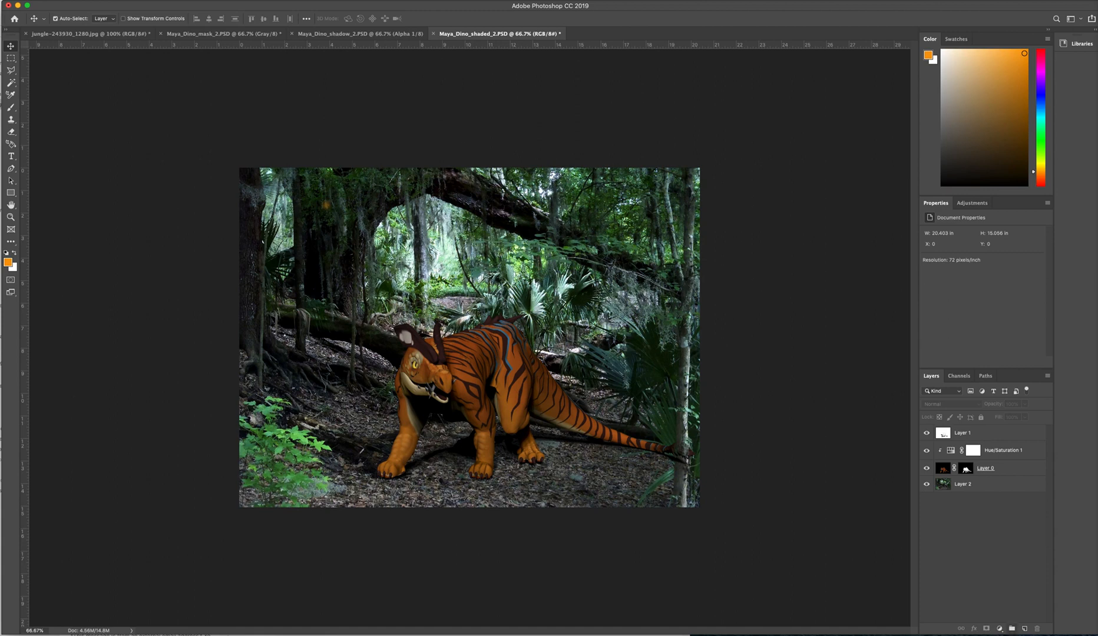
click(999, 630)
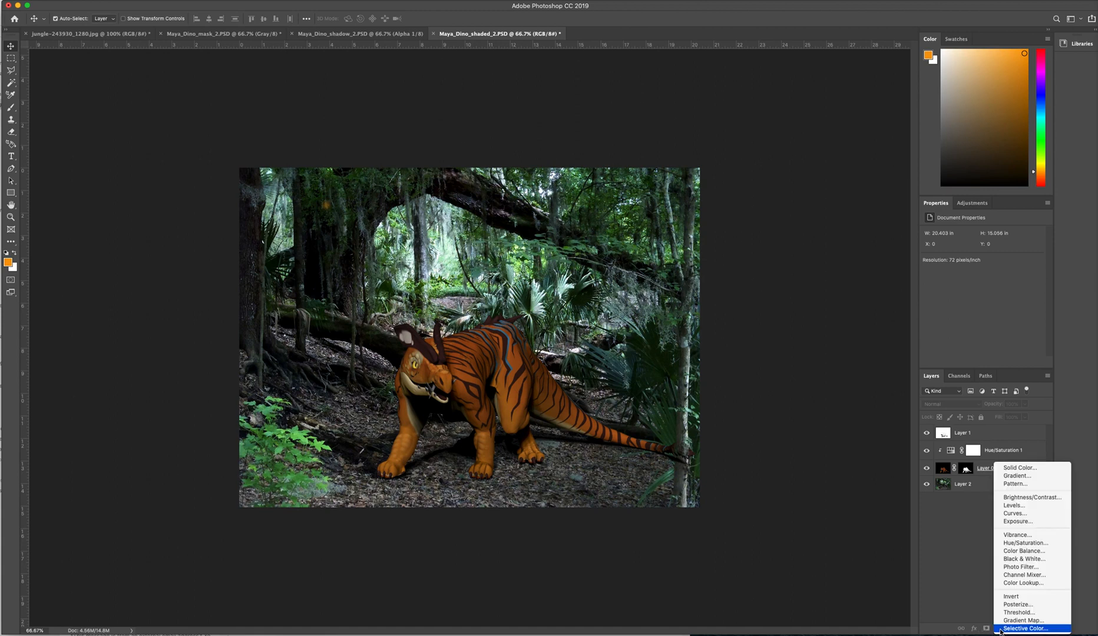
click(1031, 476)
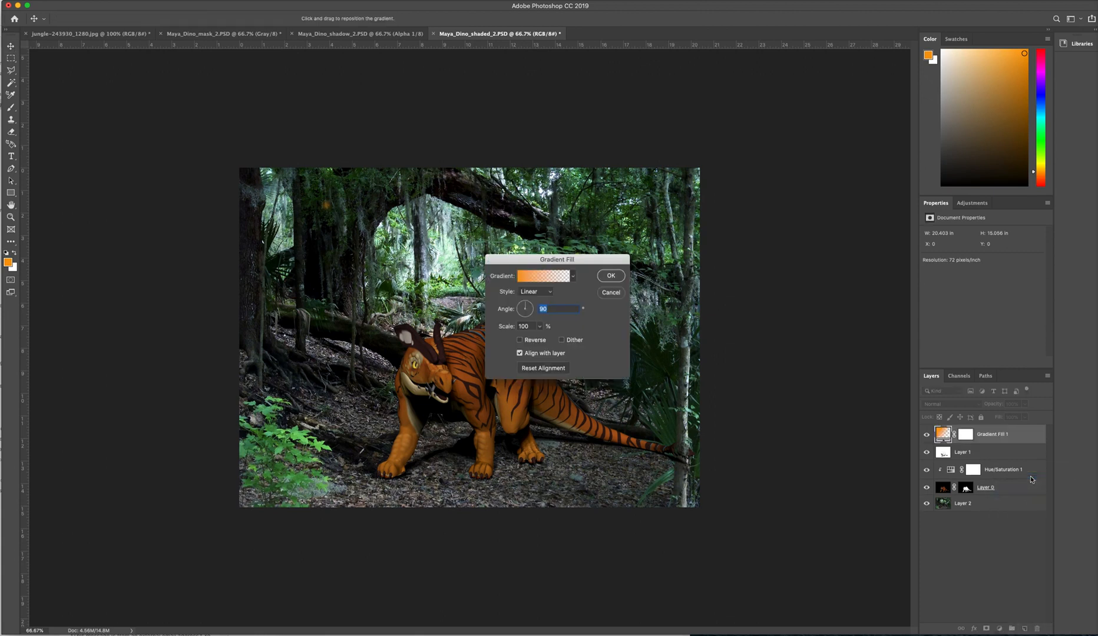
drag(574, 260, 772, 345)
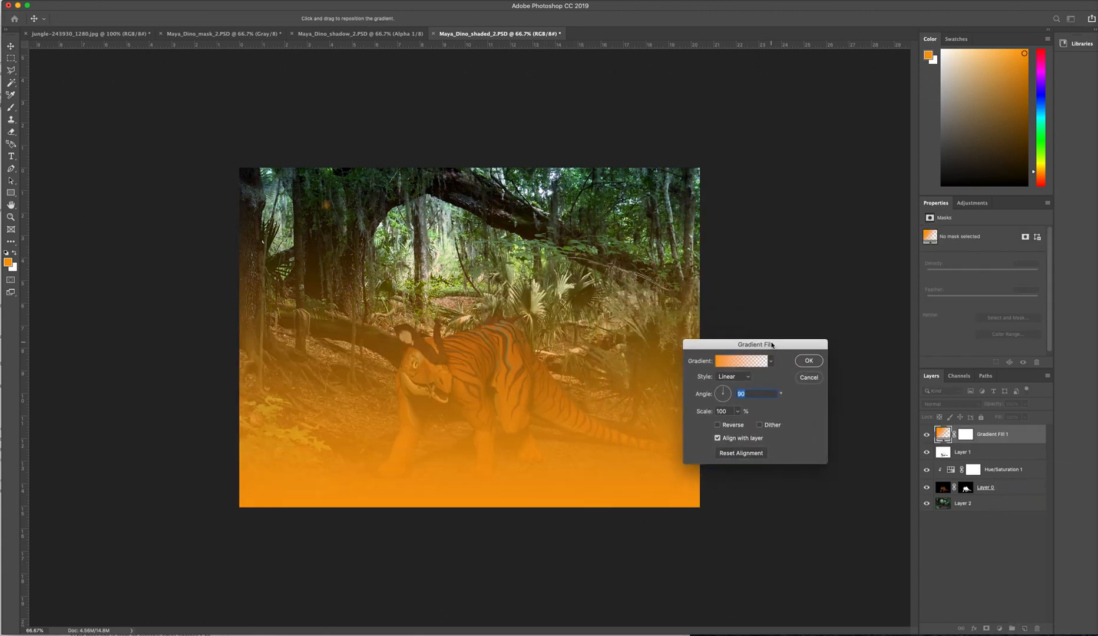
- Change the gradient's orange starting colour stop to dark green #426007
click(719, 365)
click(467, 365)
drag(544, 210, 715, 181)
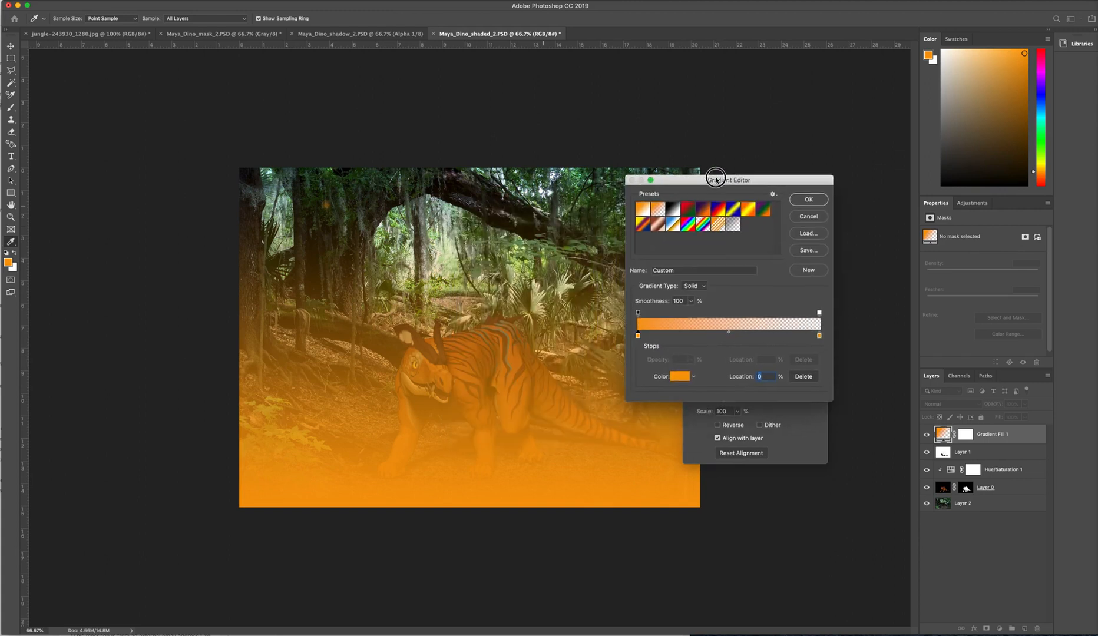
click(681, 377)
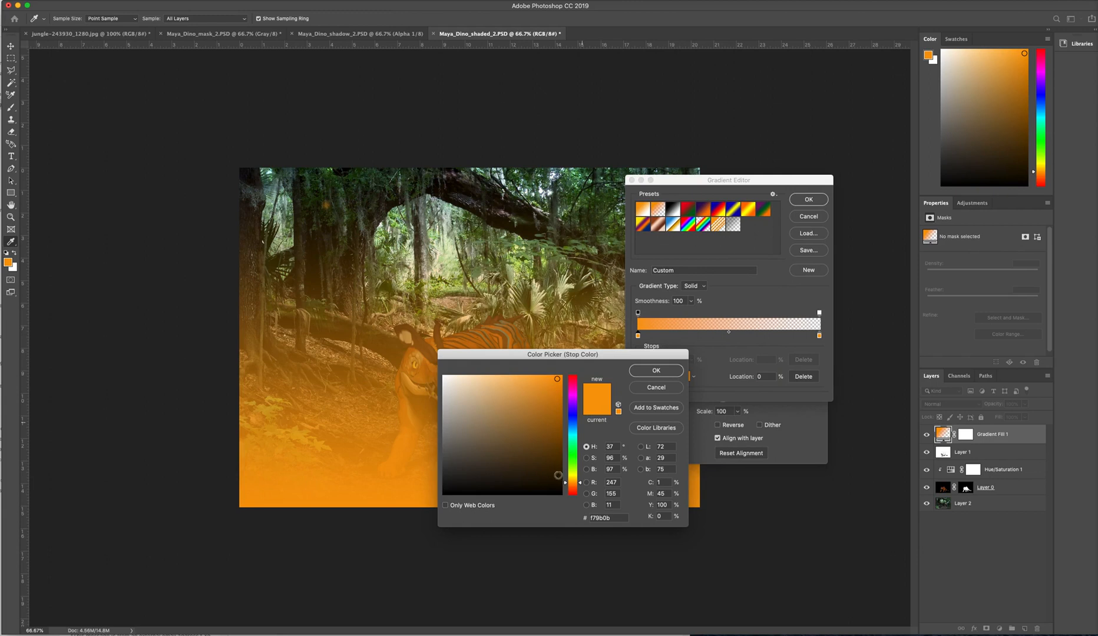
drag(580, 489, 556, 445)
drag(556, 445, 554, 450)
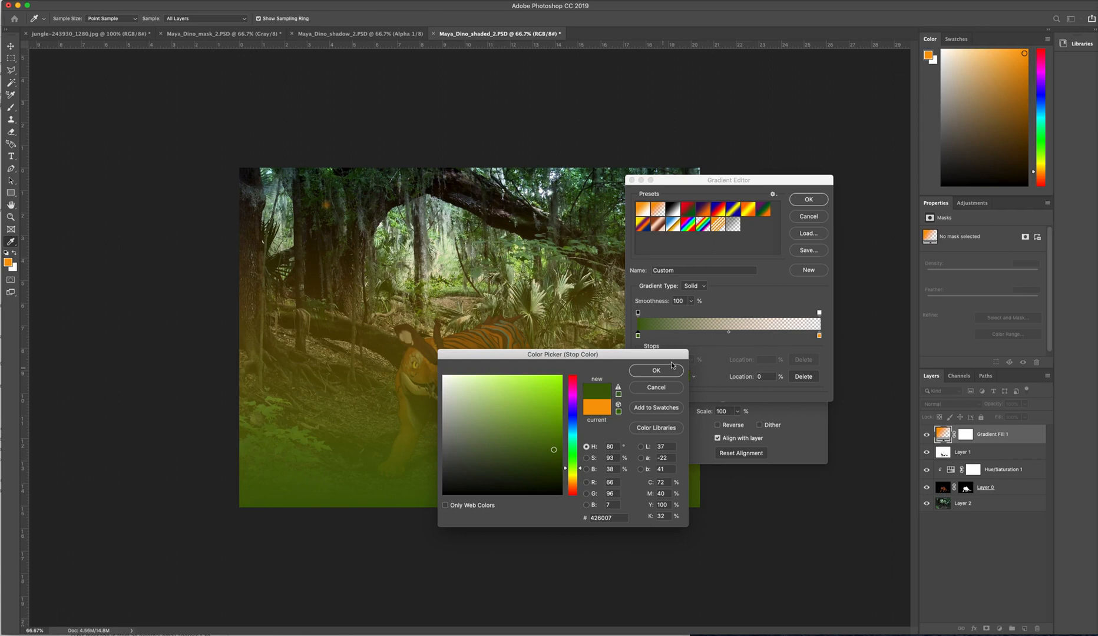
click(651, 371)
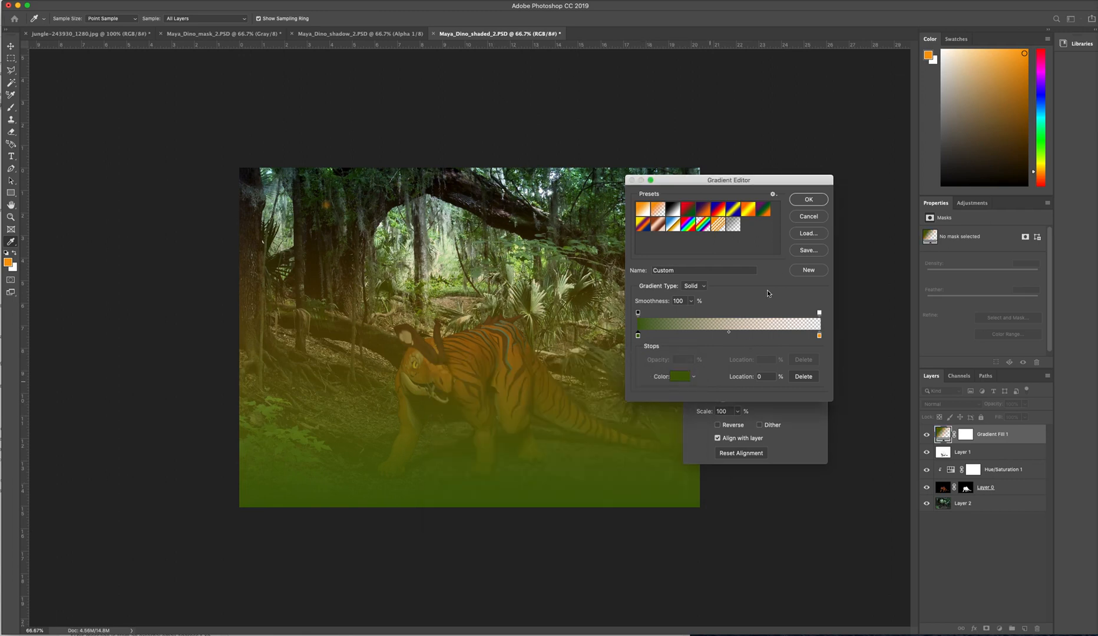
- Accept the edited gradient fill and lower its layer opacity to 32%
click(809, 200)
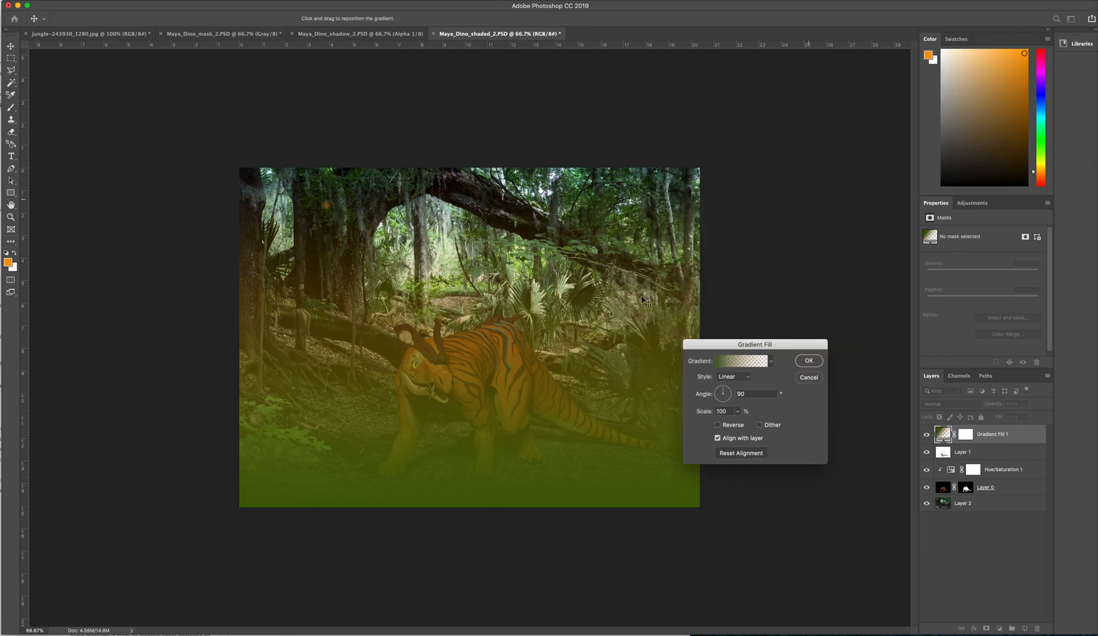
click(809, 361)
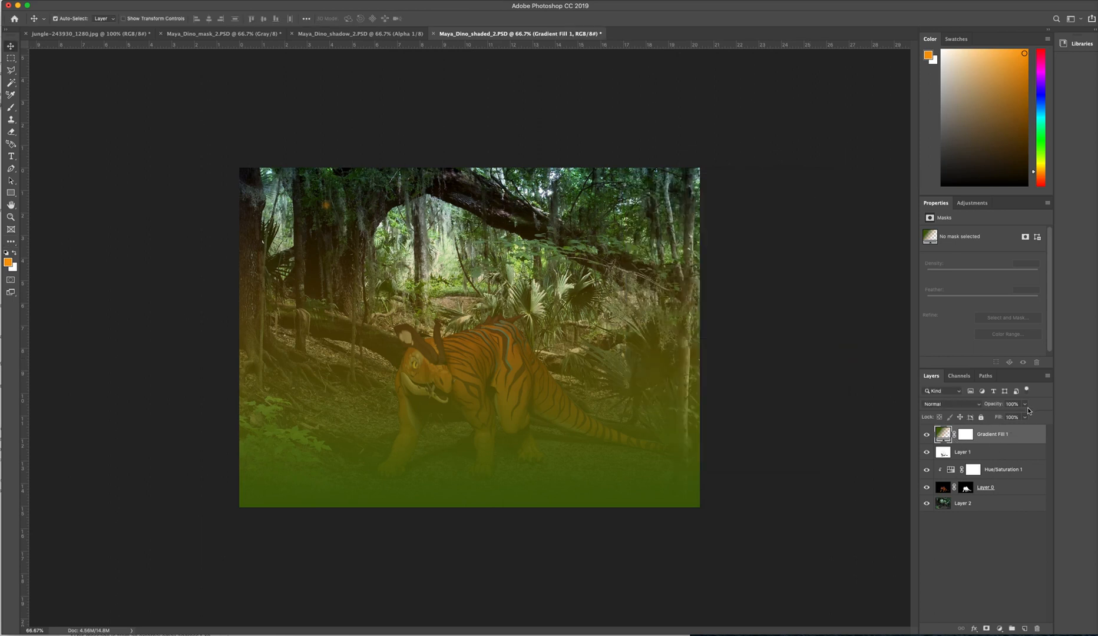
click(1025, 405)
drag(1026, 421, 996, 423)
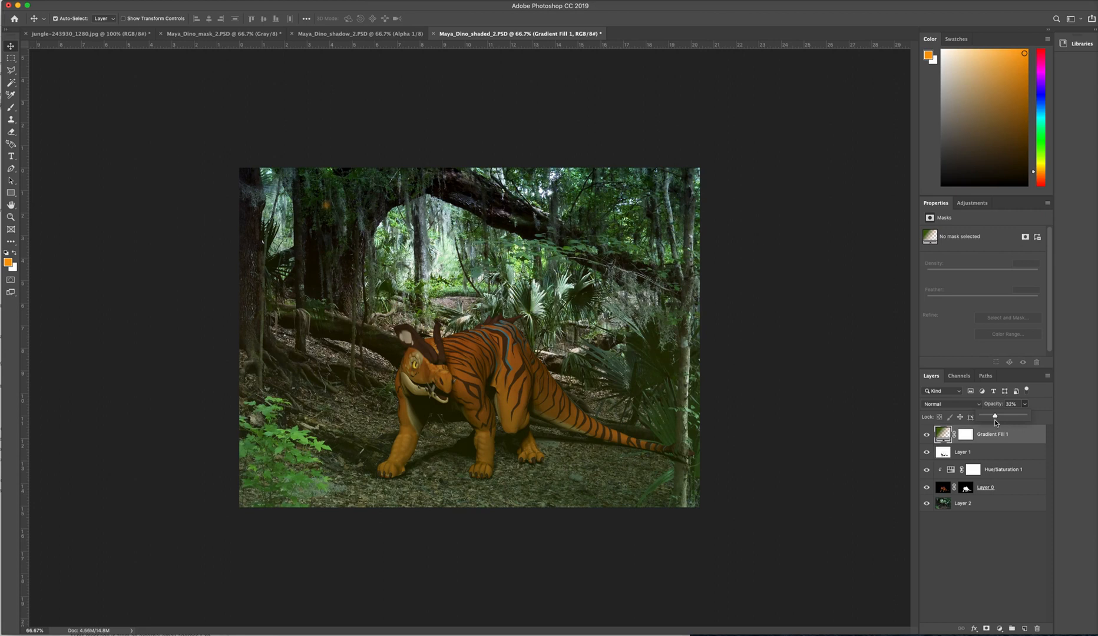